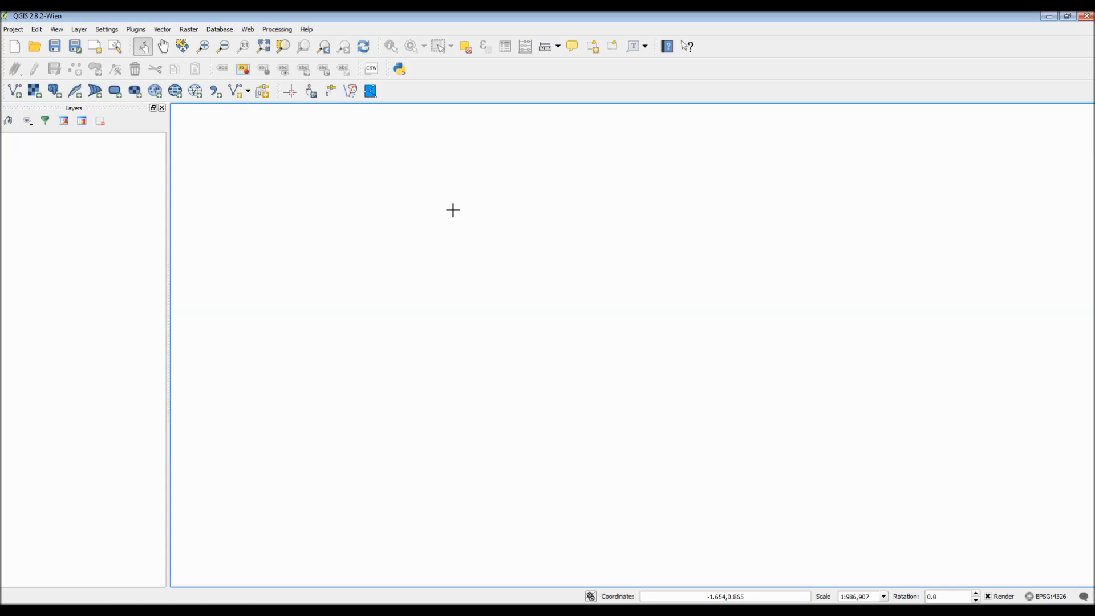
- Add states.shp from the USA_data folder as a vector layer
click(15, 96)
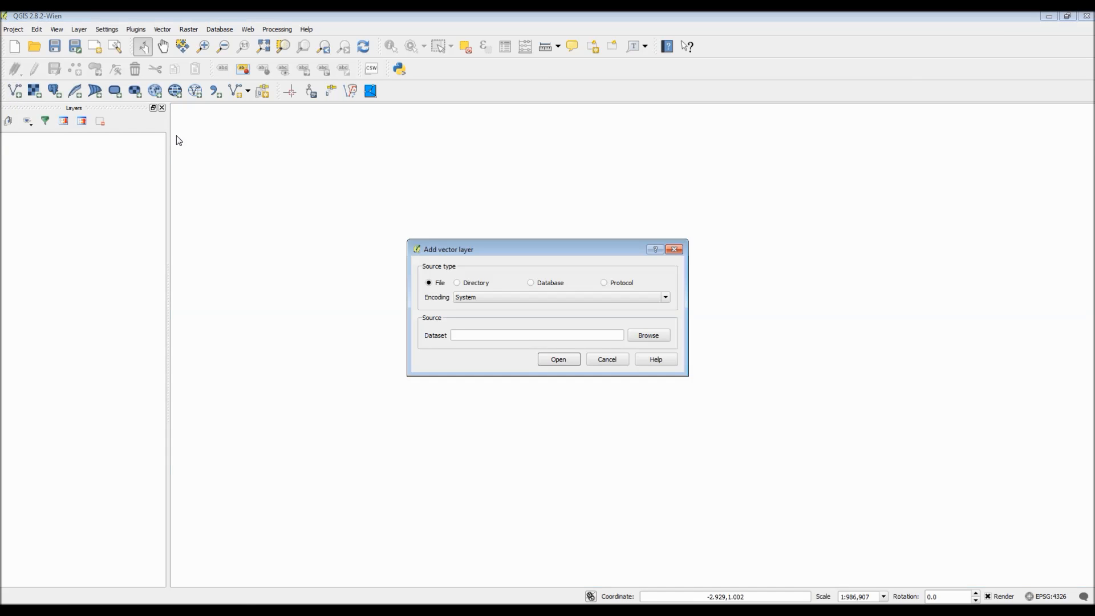
click(645, 336)
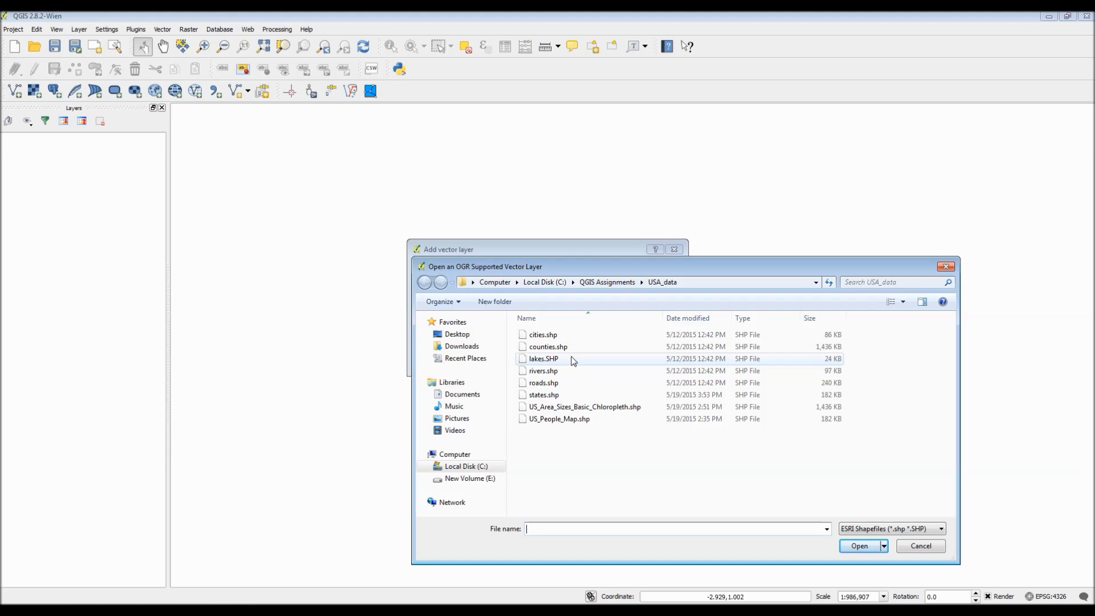
double_click(565, 395)
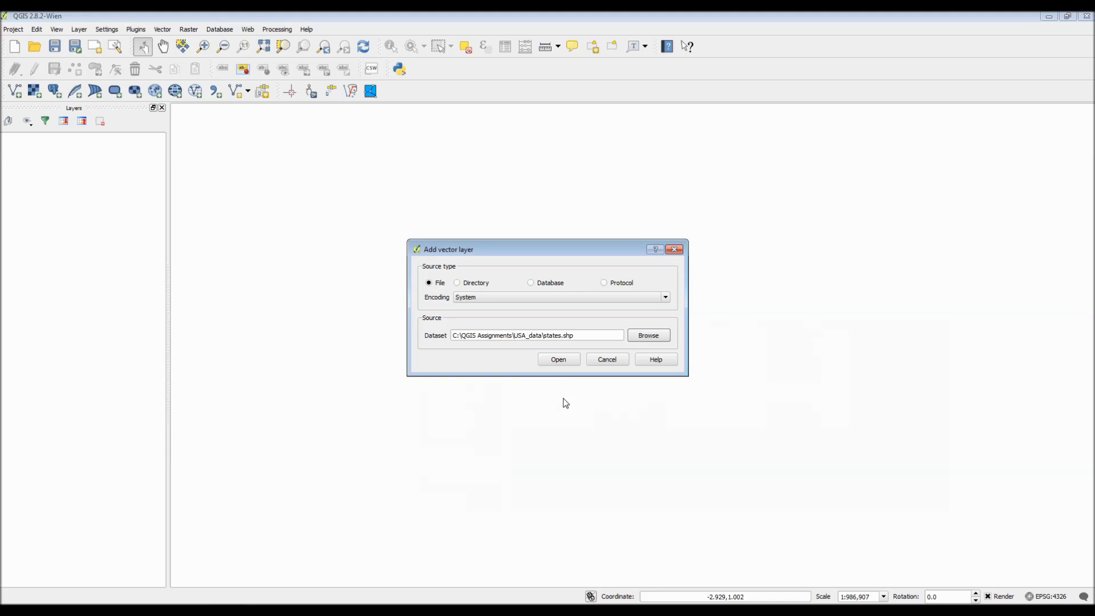
click(559, 360)
- Add rivers.shp from the USA_data folder as a second vector layer
click(14, 91)
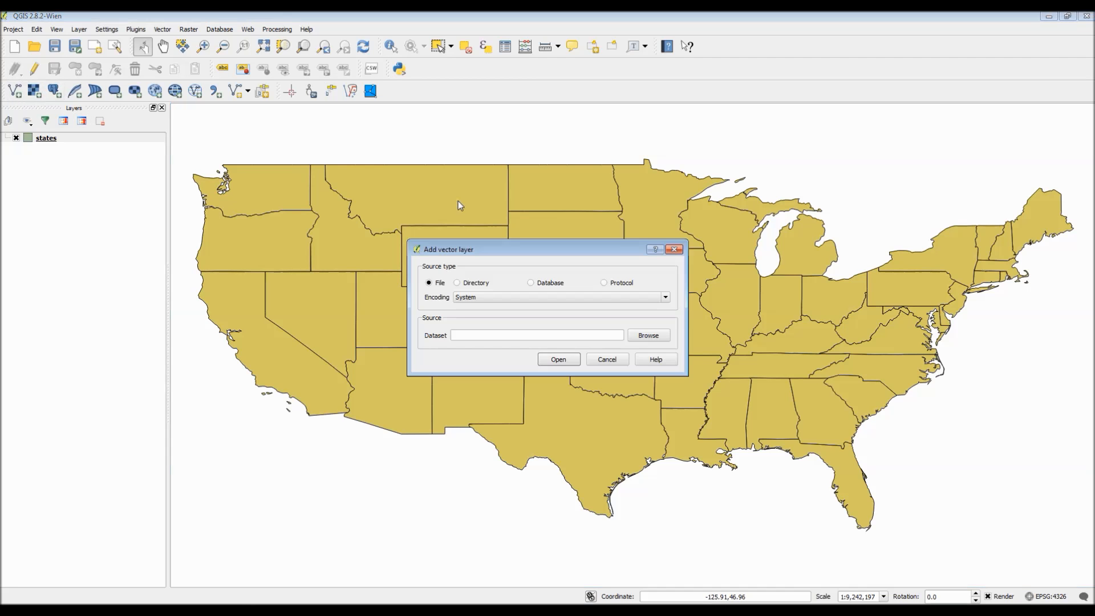
click(651, 337)
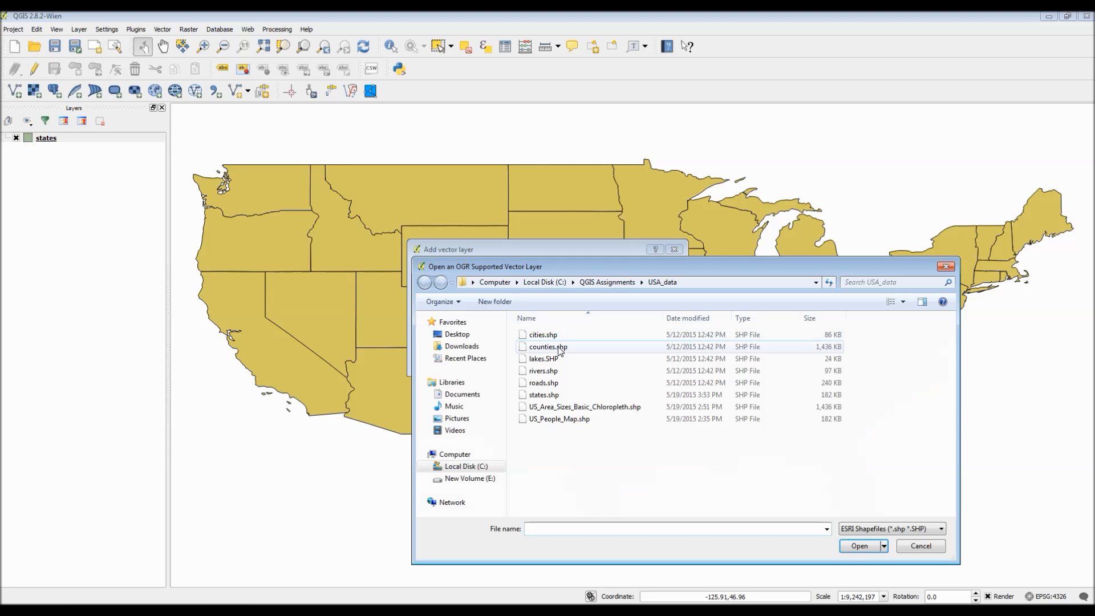
double_click(555, 367)
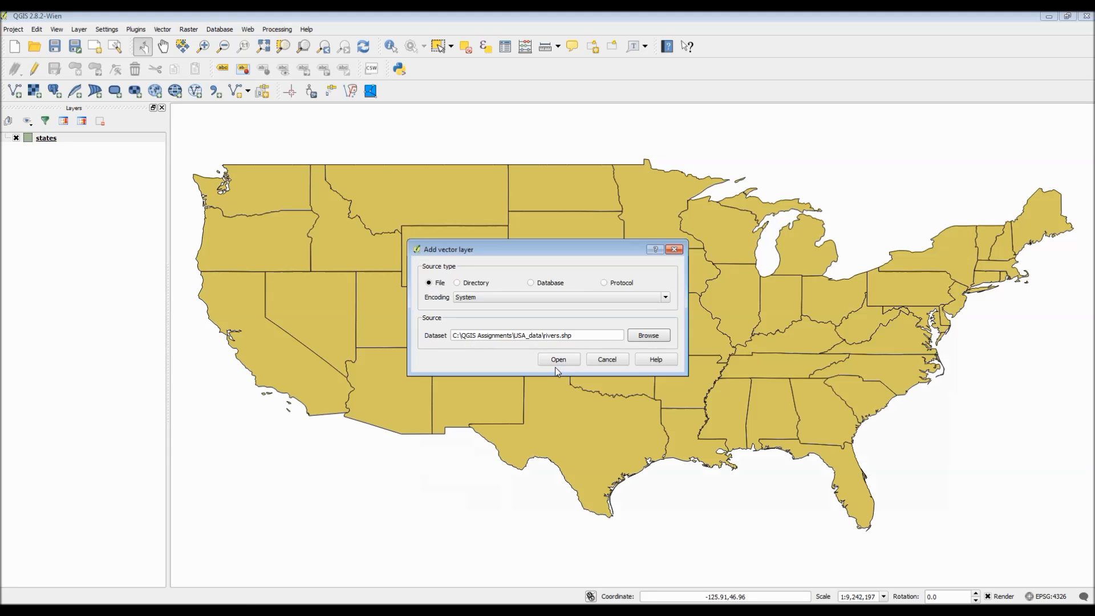
click(556, 361)
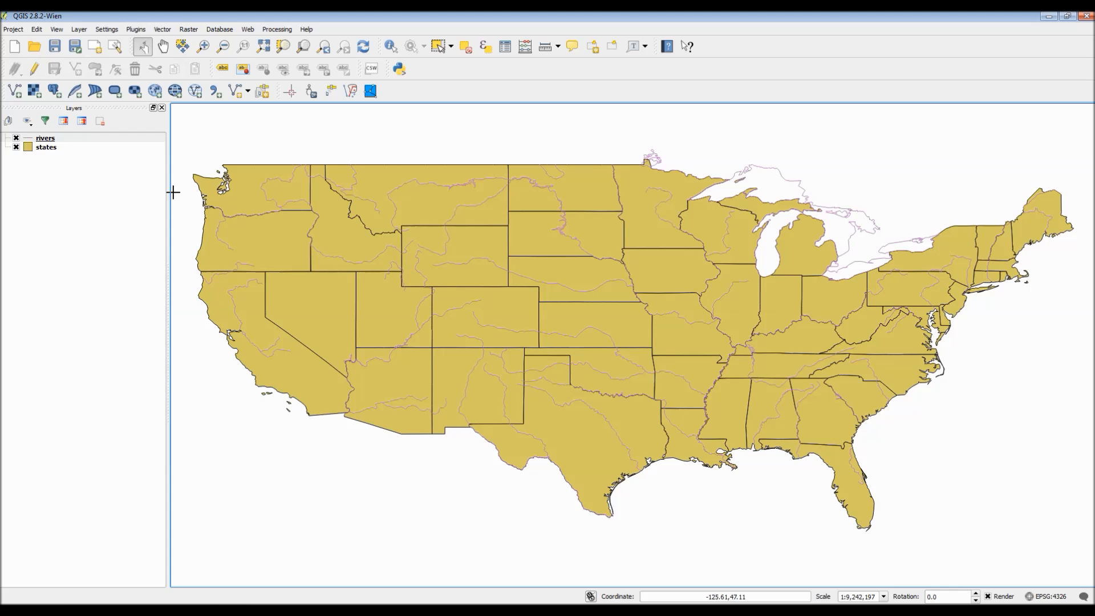
- Give the rivers layer the Stream line symbol and apply it to the map
click(27, 141)
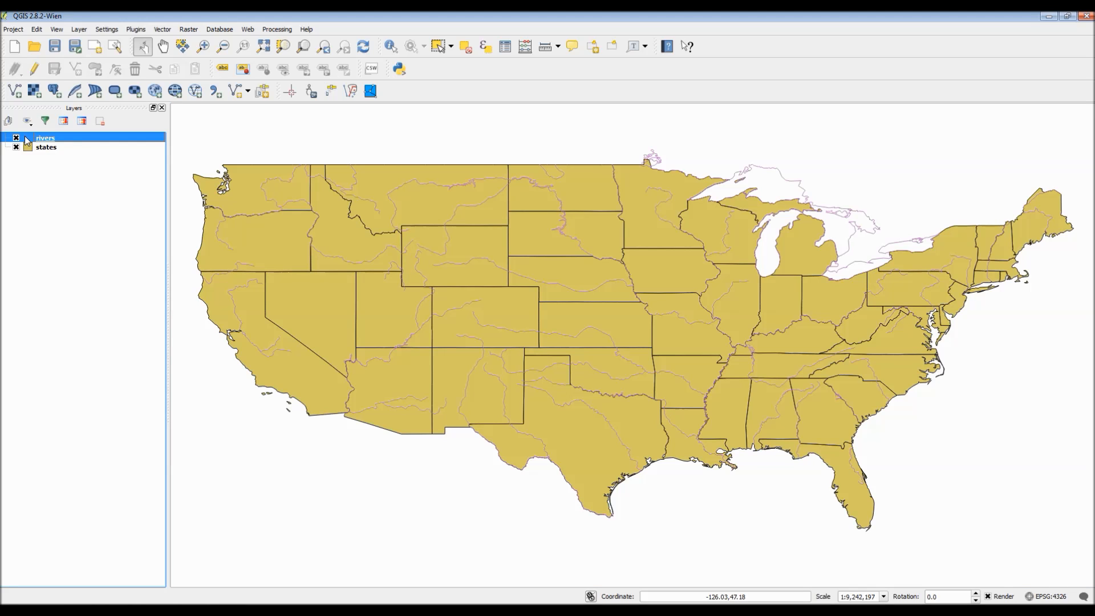
double_click(26, 141)
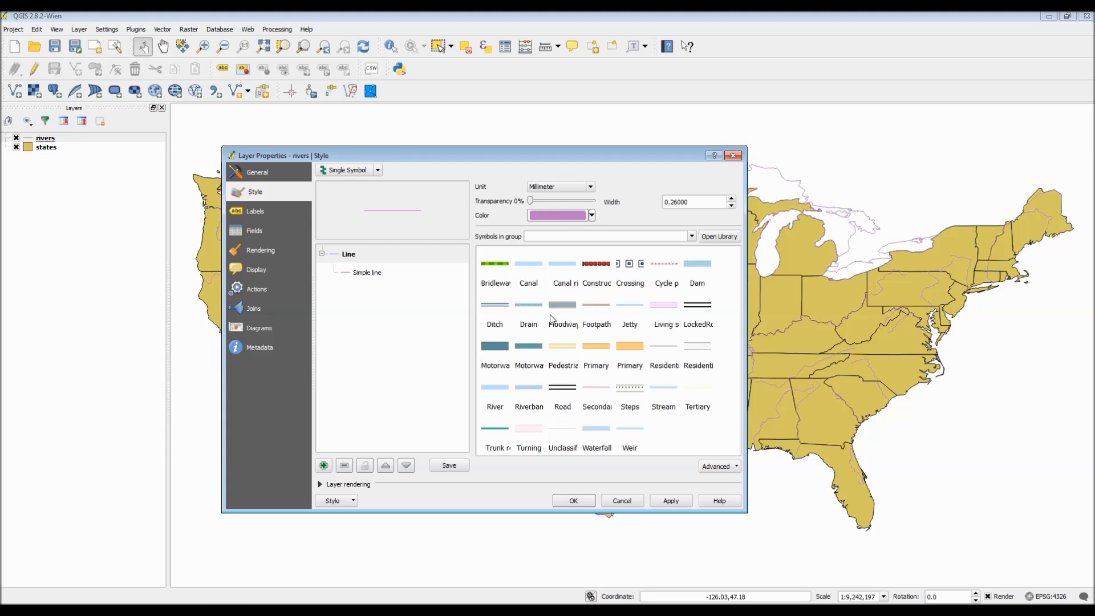
click(660, 392)
click(672, 501)
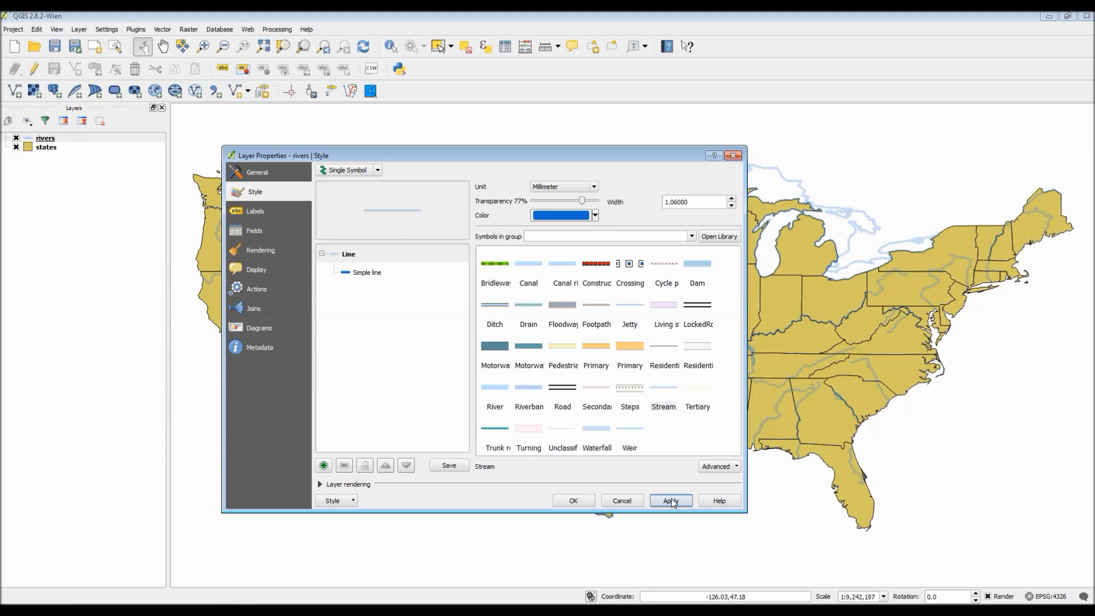
click(574, 501)
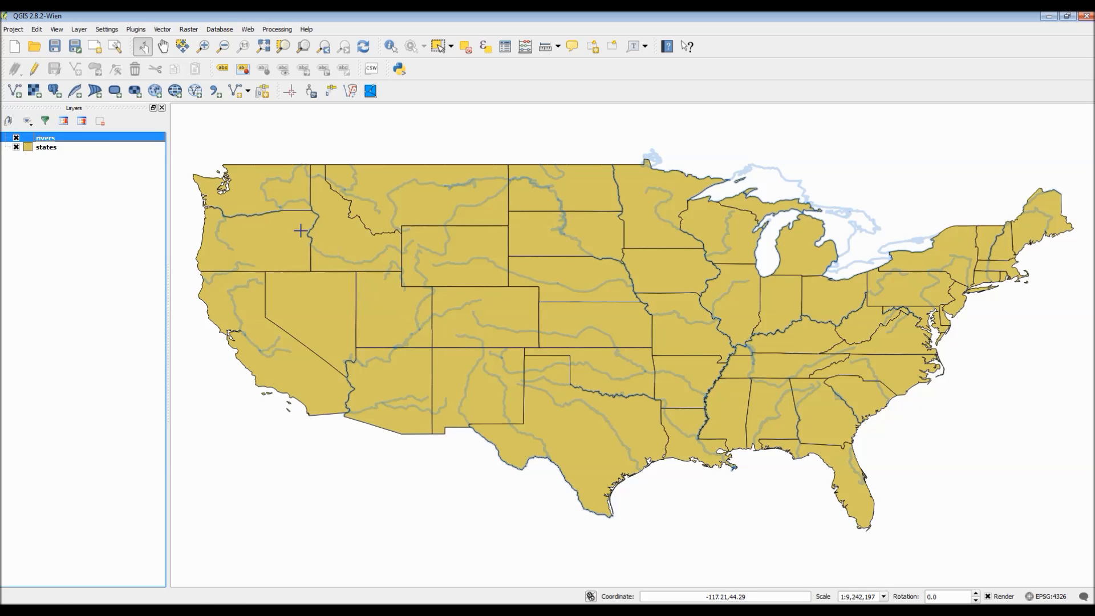
- Save the project as USA_Basic_Map_Rivers.qgs in the USA_data folder
click(13, 34)
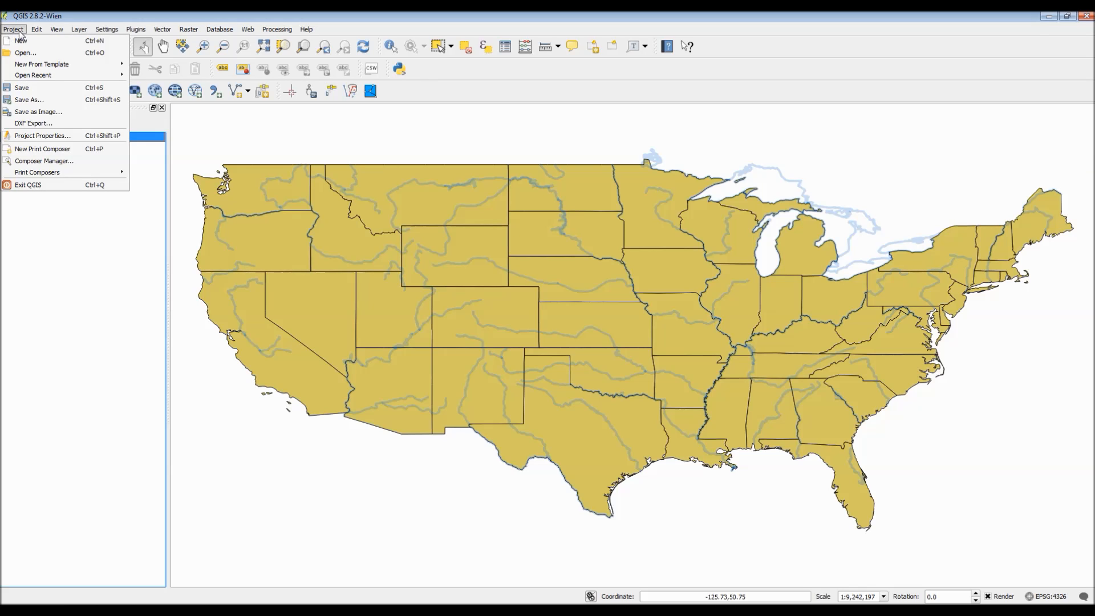
click(33, 100)
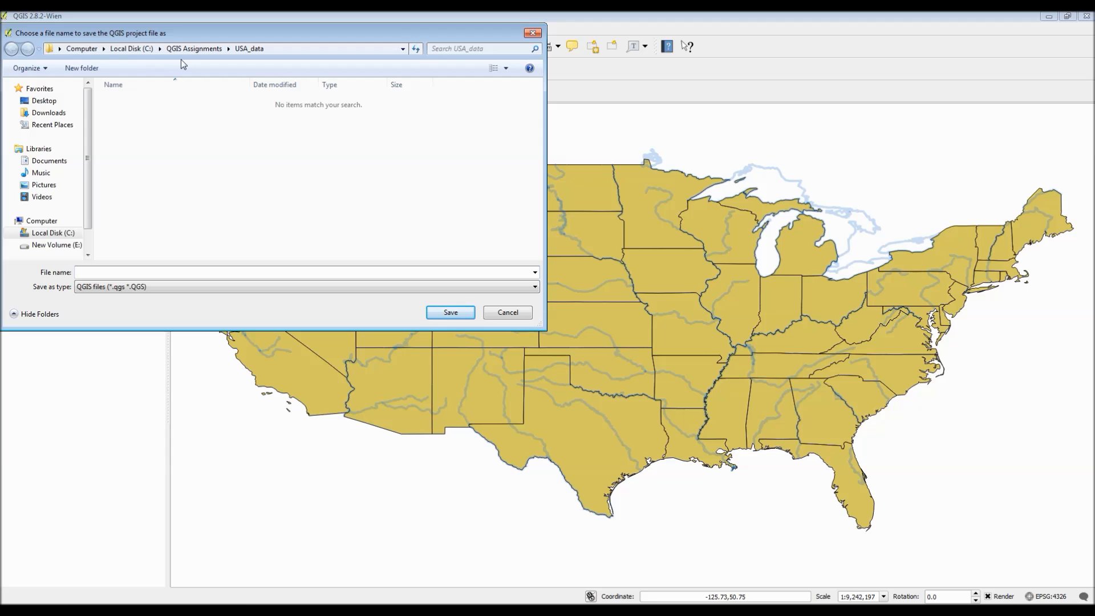
click(175, 287)
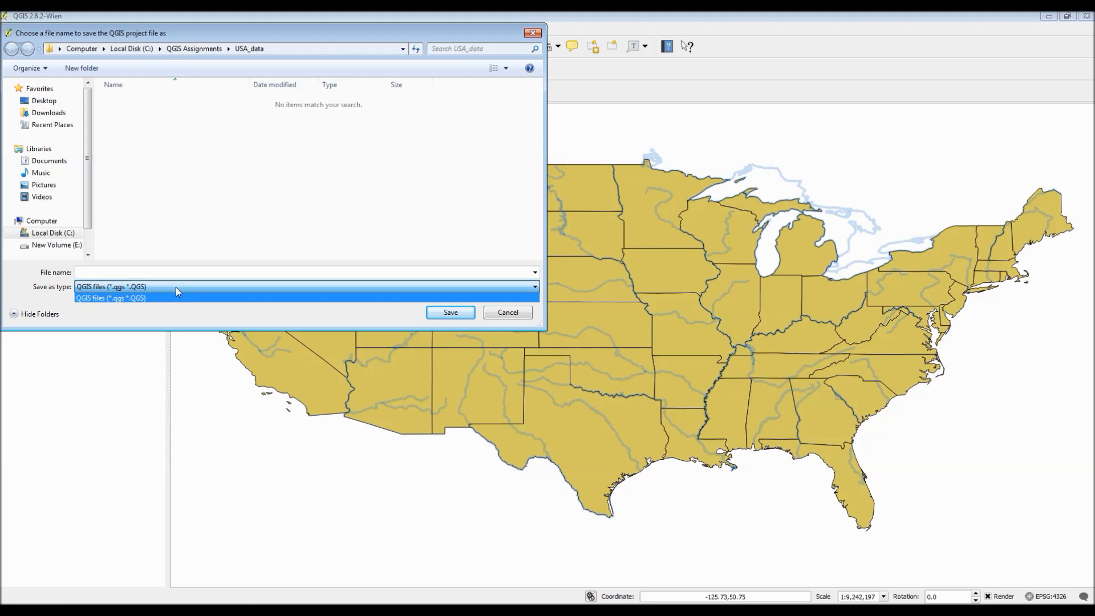
click(176, 287)
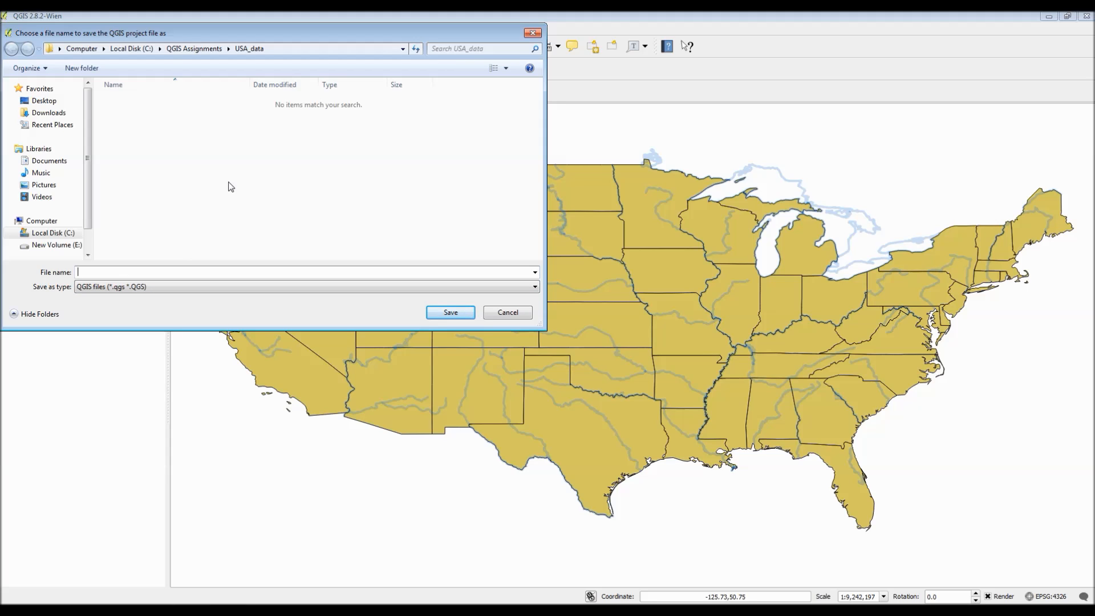
text(U)
text(SA_Basic_Map_Rivers)
click(437, 317)
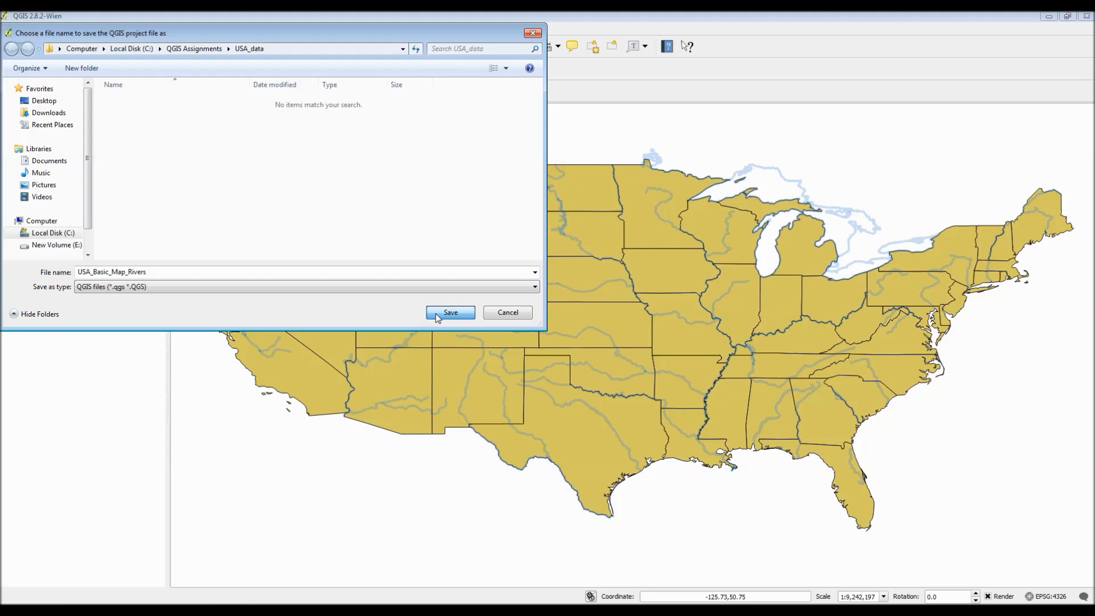
click(438, 318)
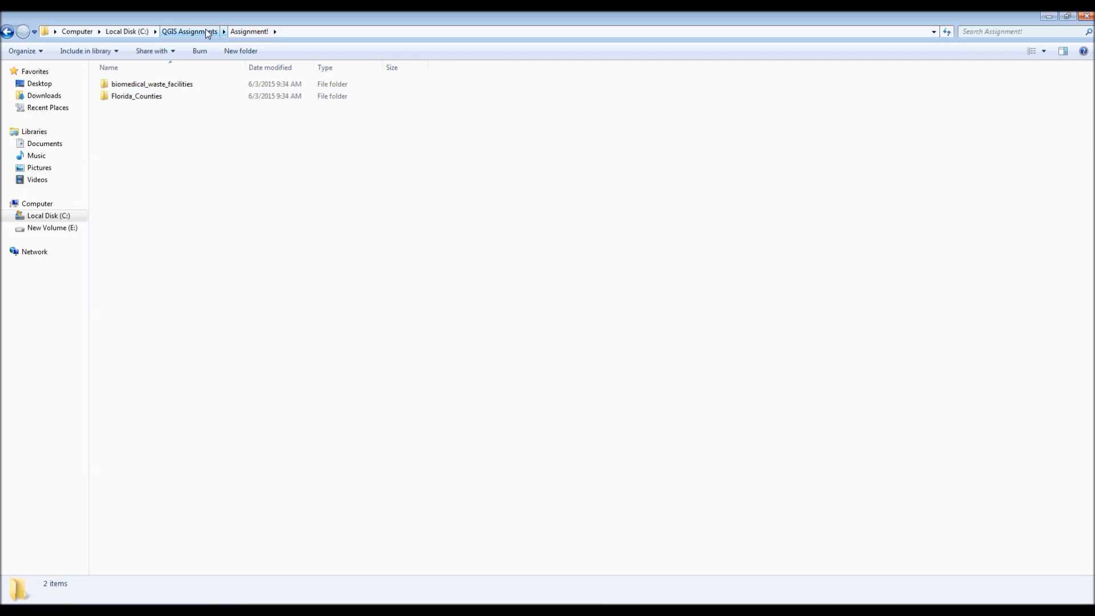
click(206, 32)
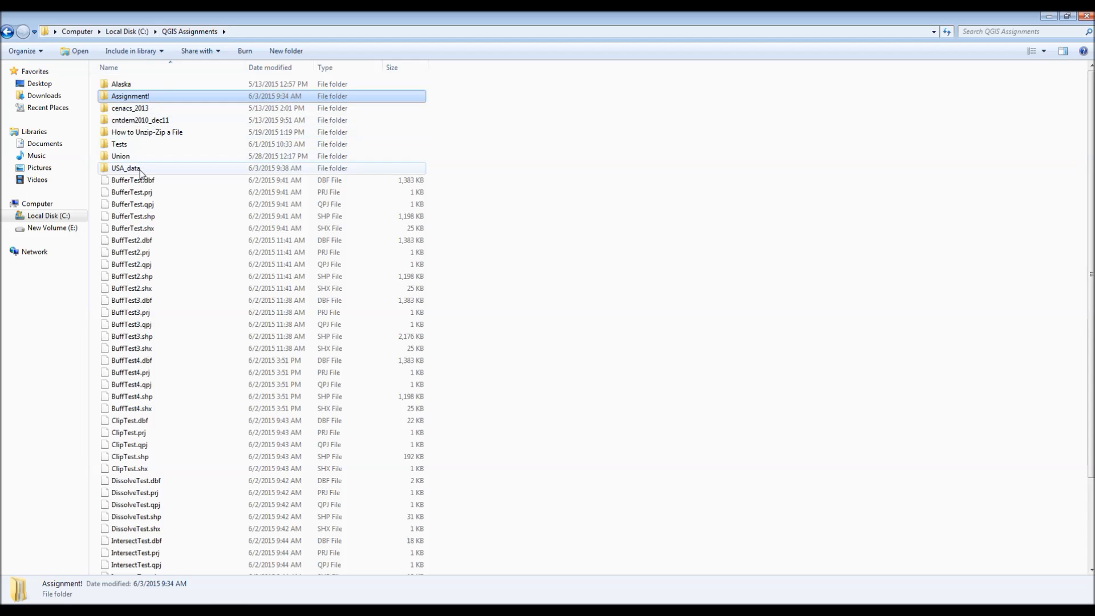
- Reopen USA_Basic_Map_Rivers from the USA_data folder, then close QGIS again
double_click(140, 170)
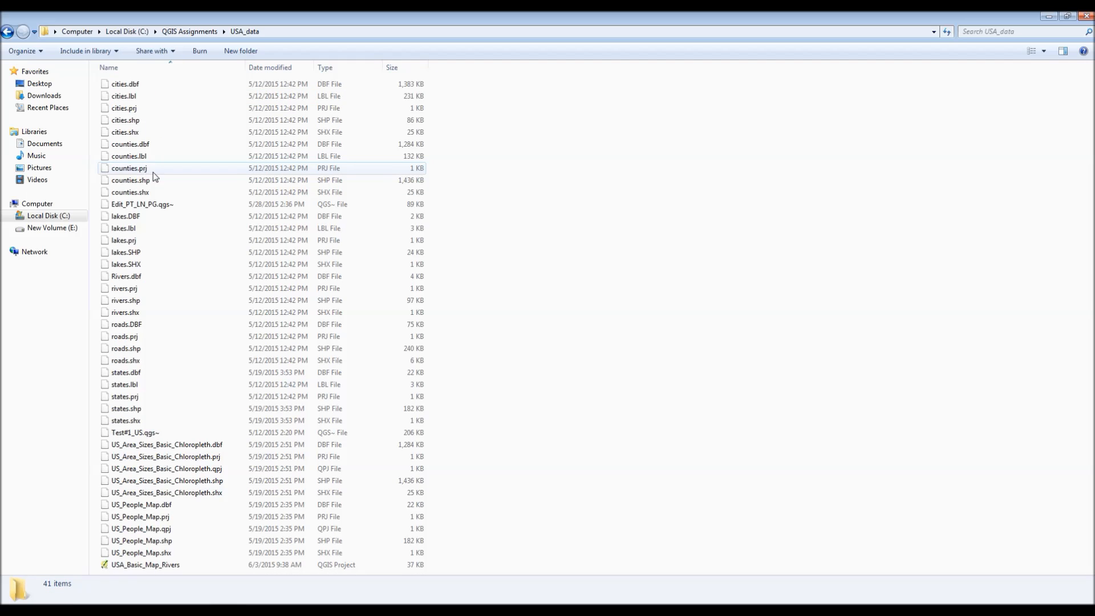
click(174, 563)
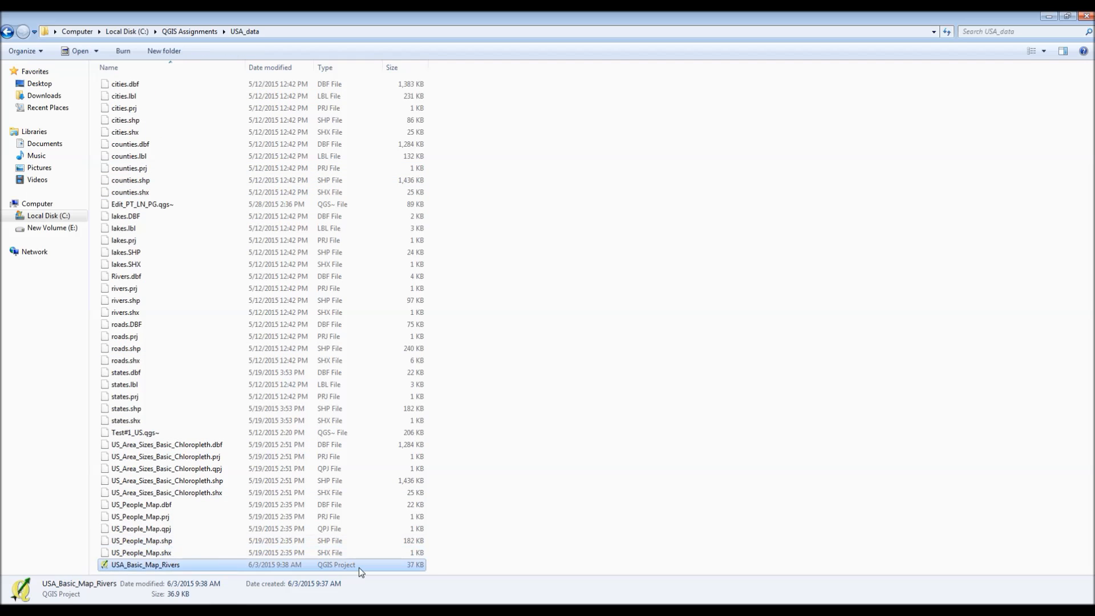
click(452, 565)
double_click(222, 565)
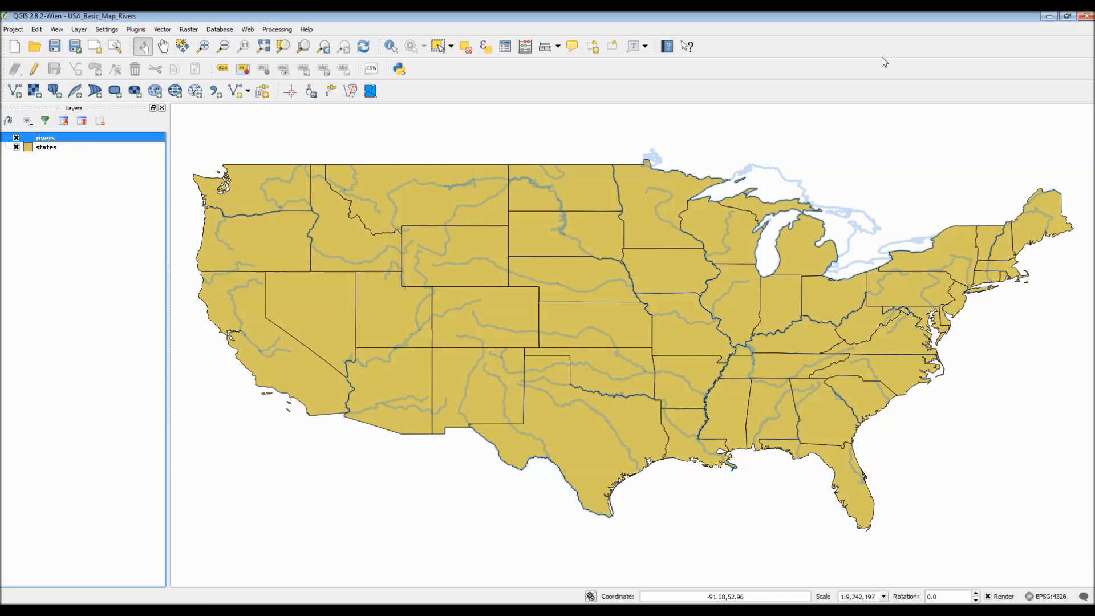
click(1086, 20)
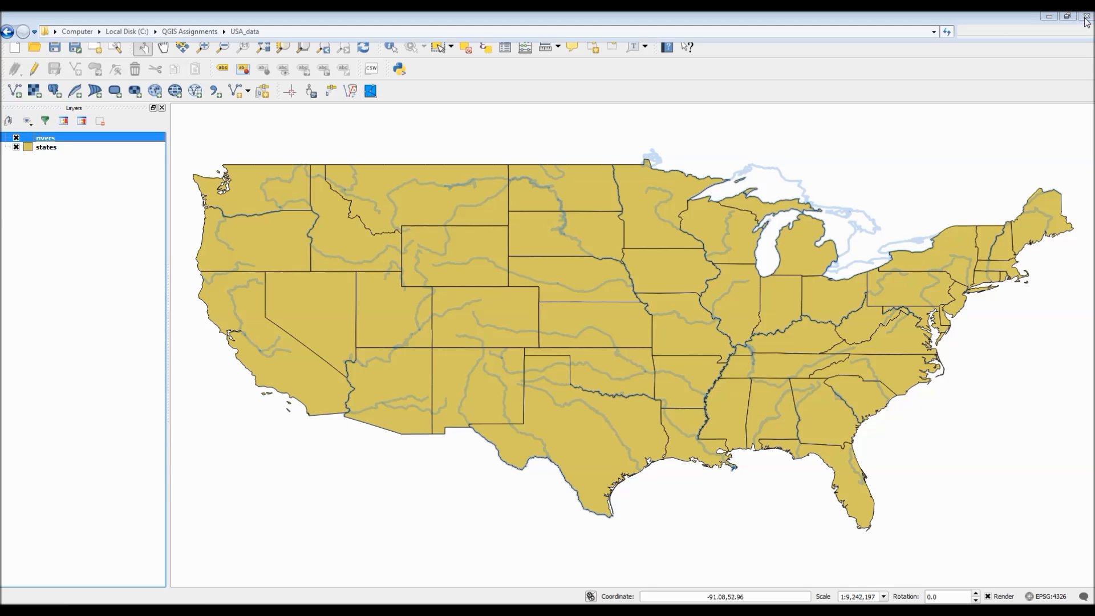
- Cancel an accidental file move and launch USA_Basic_Map_Rivers in QGIS once more
mouse_move(205, 445)
mouse_down()
mouse_move(210, 505)
mouse_move(224, 494)
mouse_up()
click(251, 530)
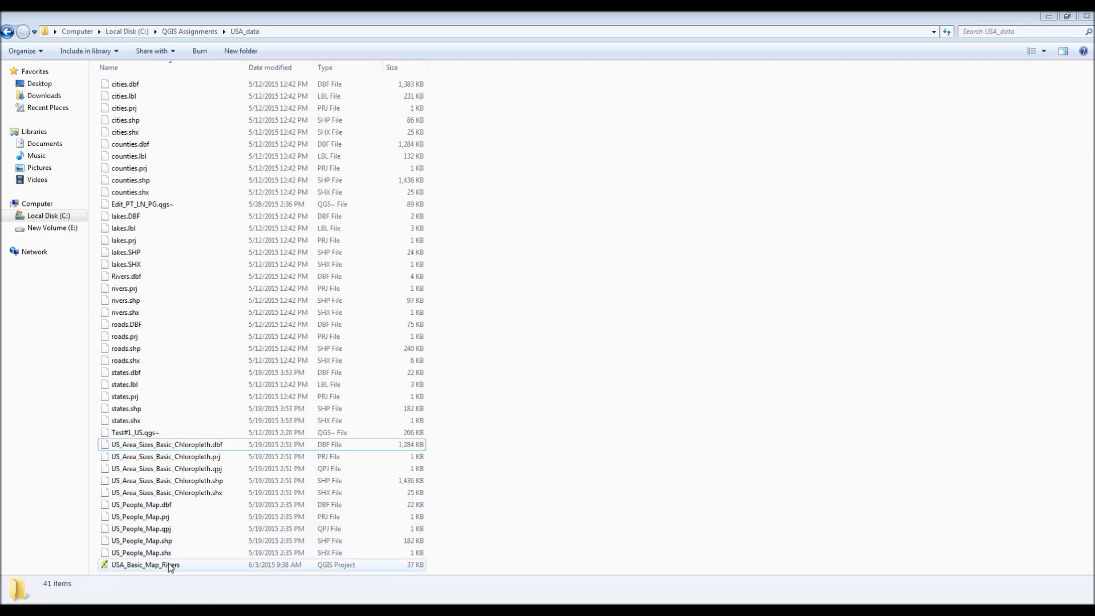
right_click(199, 565)
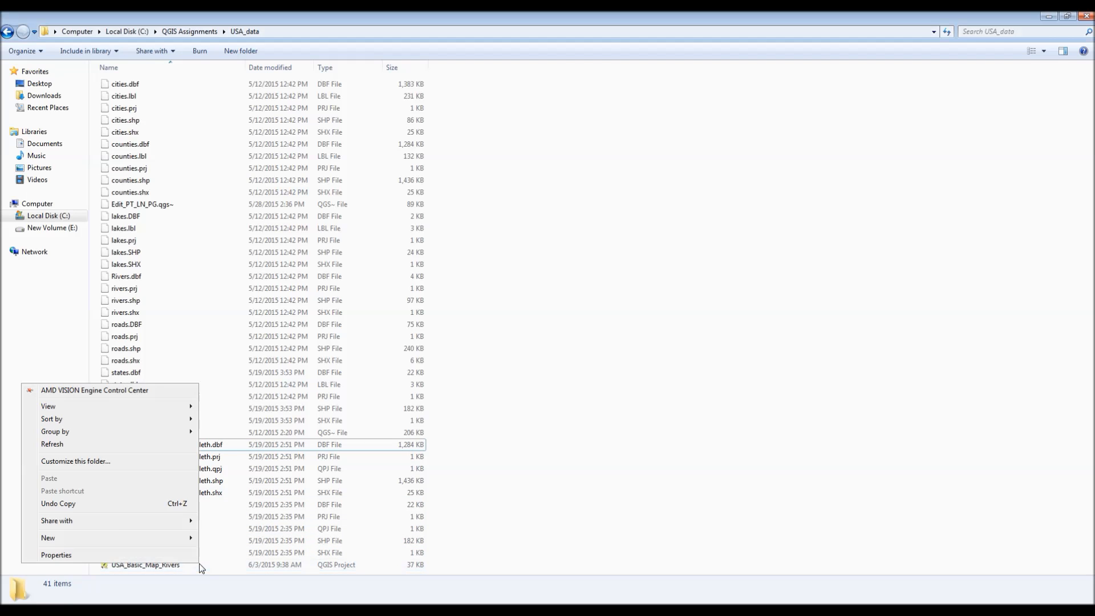
click(200, 565)
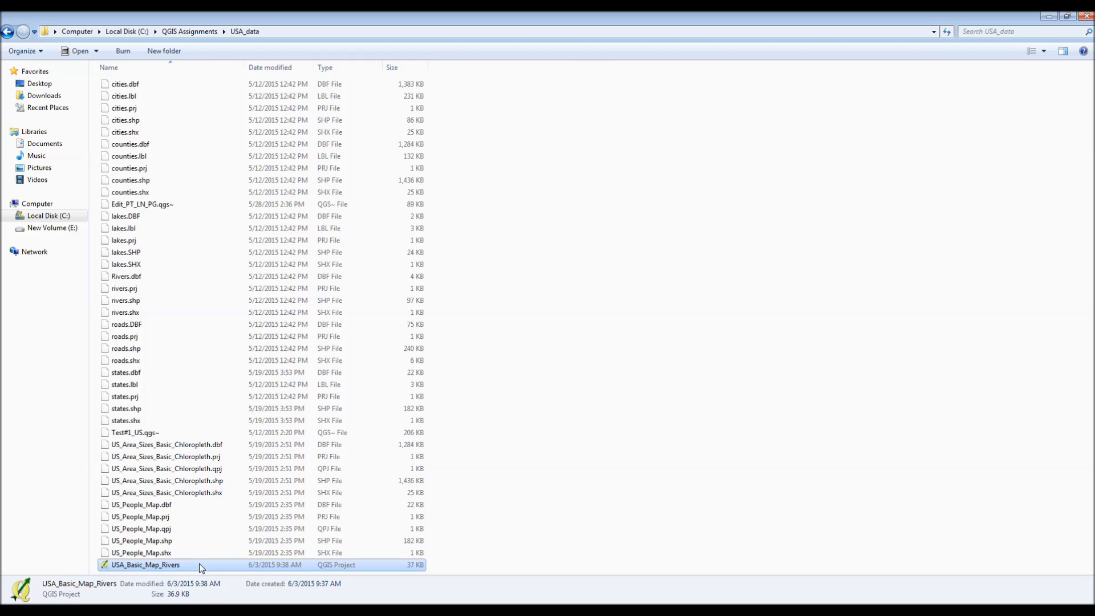
double_click(199, 564)
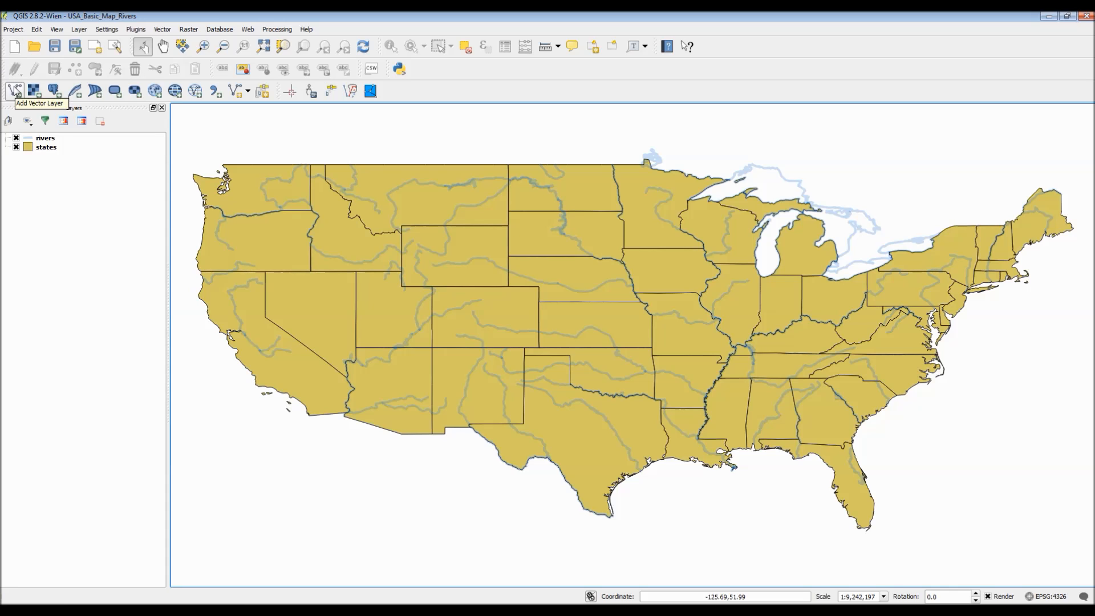
- Begin adding a new vector layer to the reloaded project
click(15, 91)
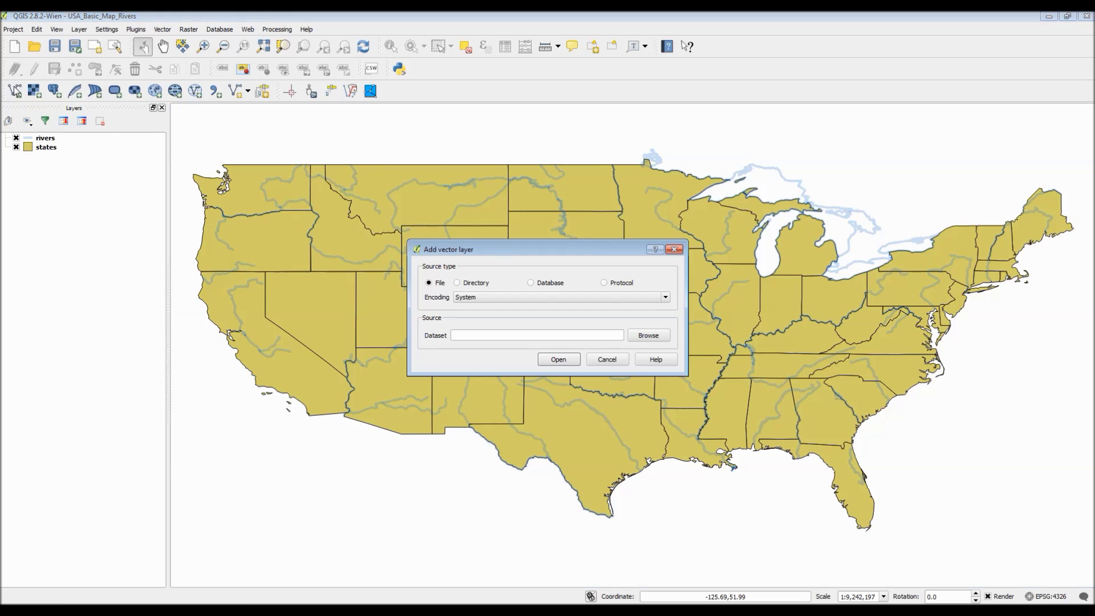
- Add cities.shp as a vector layer on the map
click(655, 335)
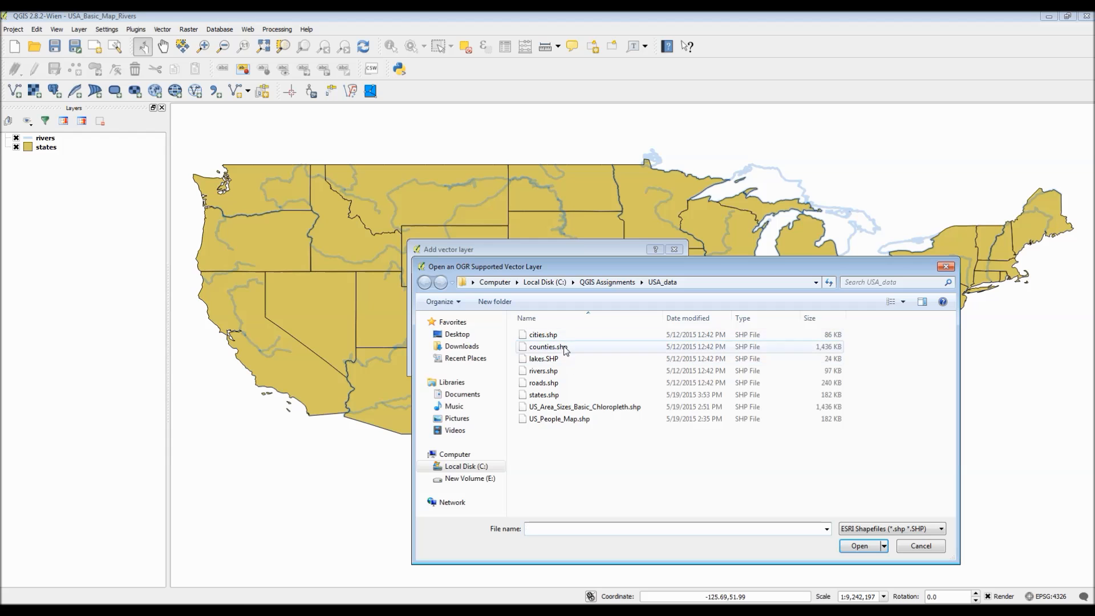
double_click(563, 334)
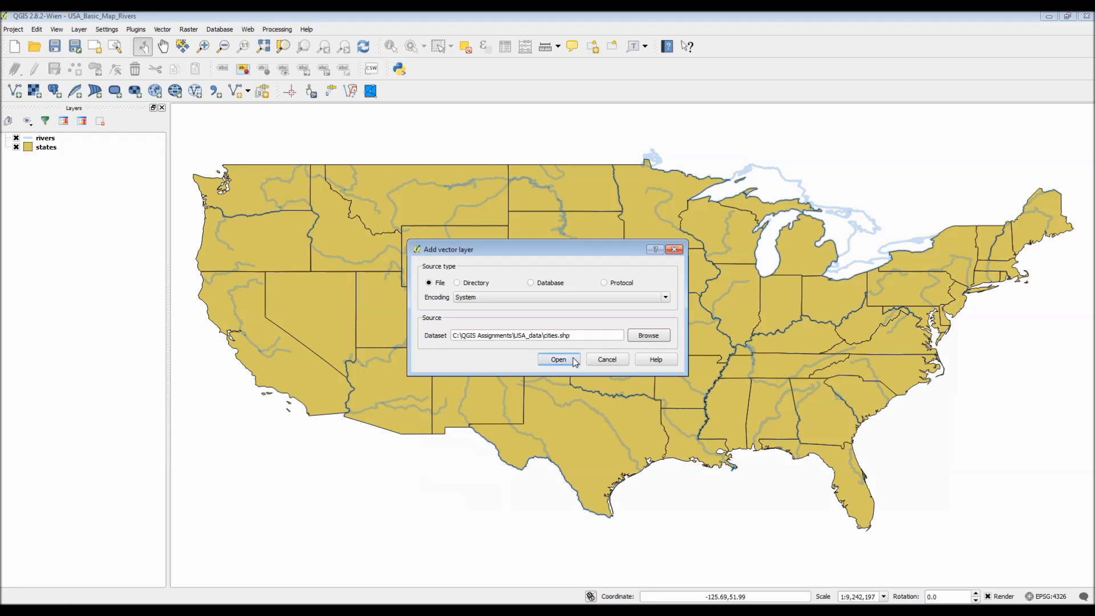
click(571, 359)
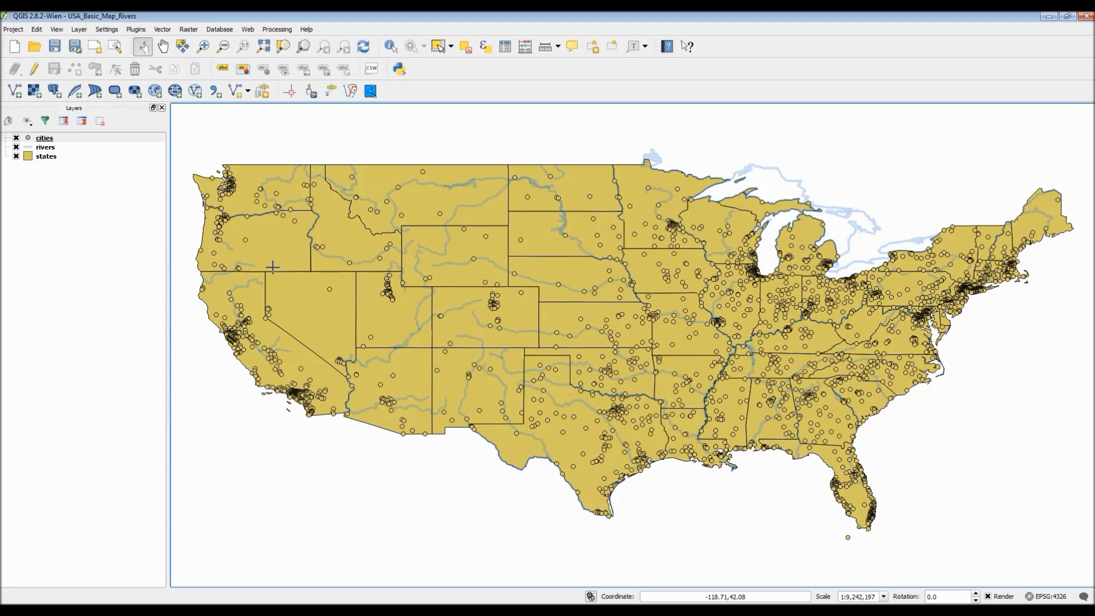
- Style the cities layer with the white 'city' marker symbol
double_click(29, 141)
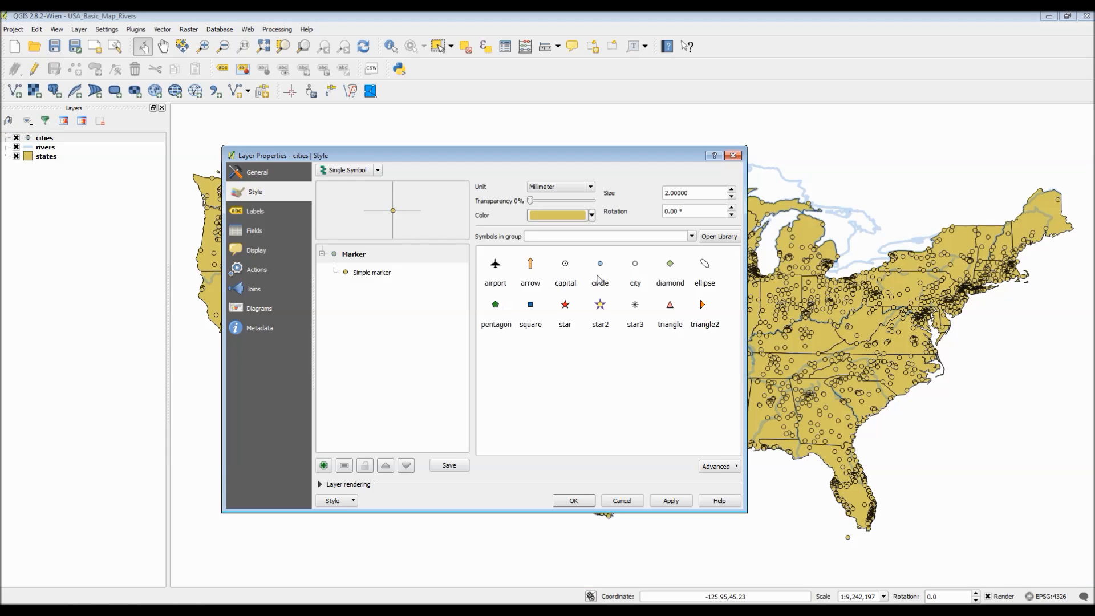
click(635, 282)
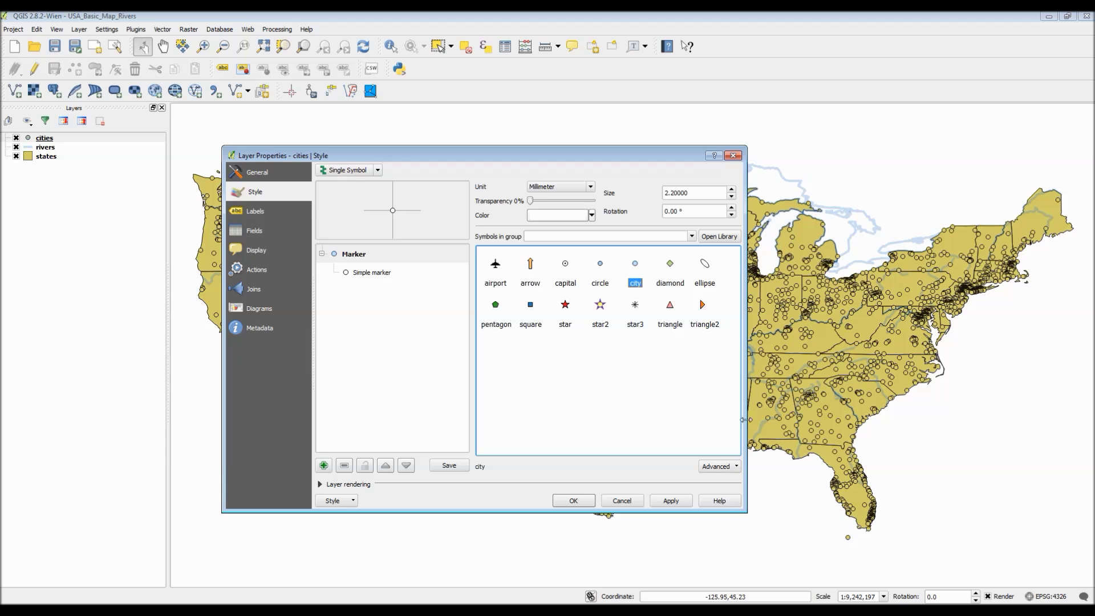
click(673, 500)
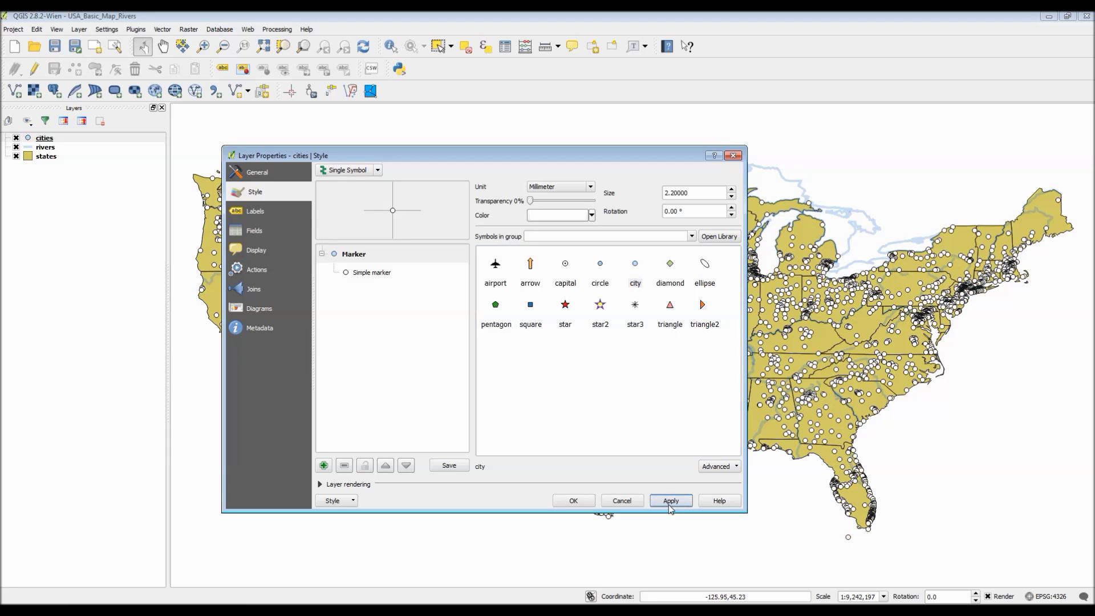
click(580, 501)
- Add lakes.SHP as a vector layer on the map
click(15, 91)
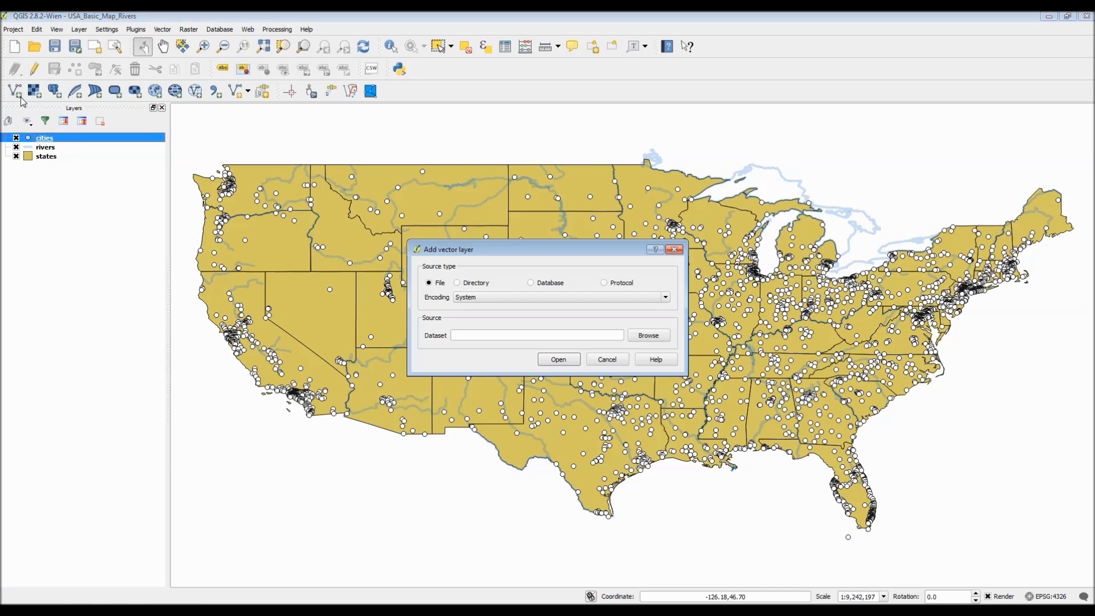
click(648, 335)
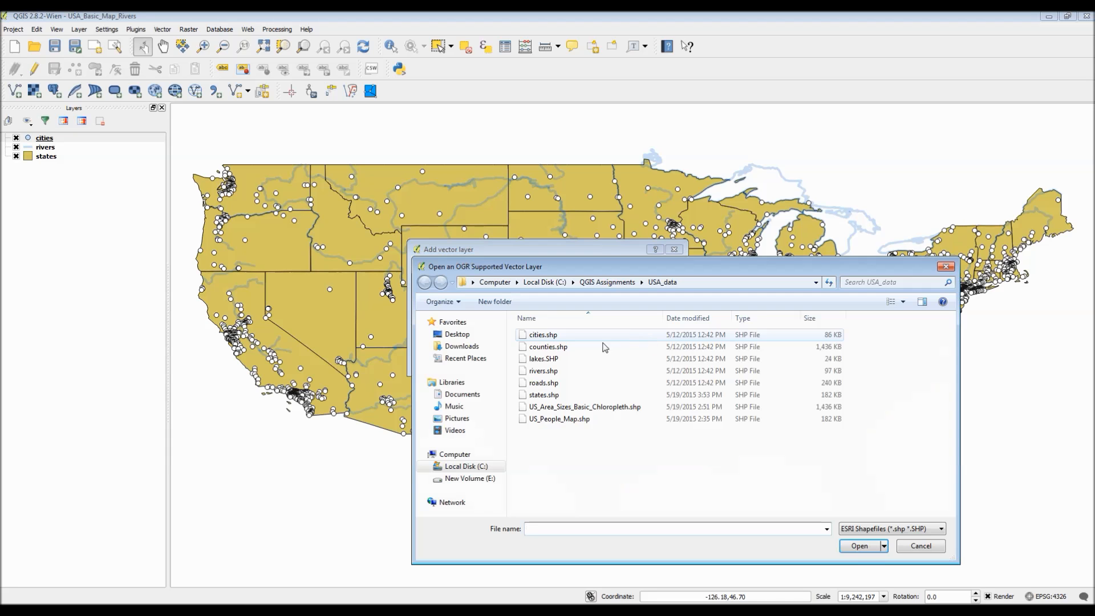
double_click(557, 359)
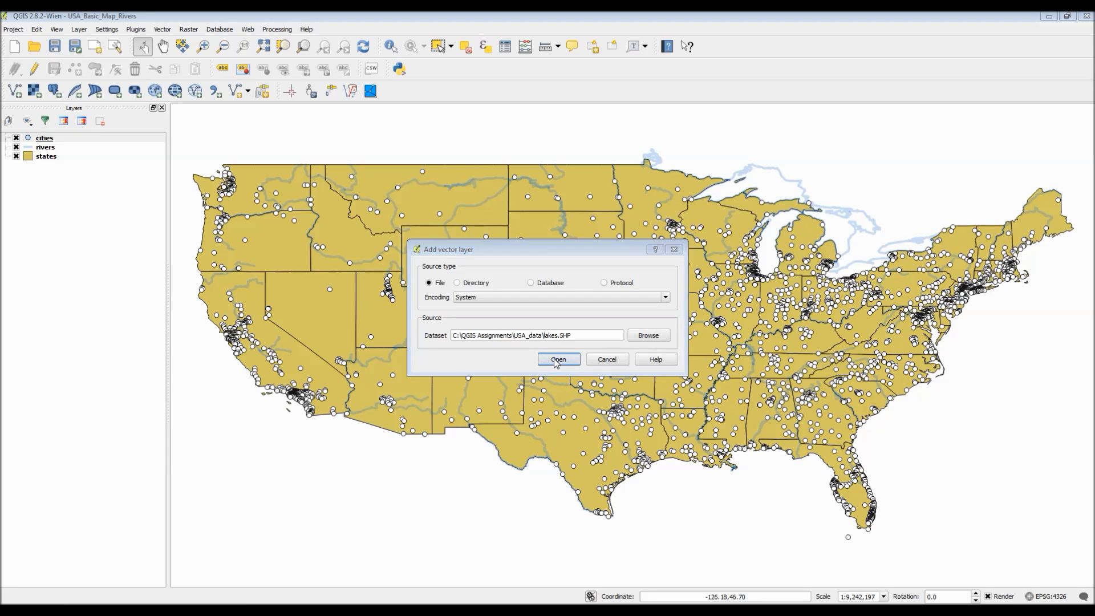
click(558, 359)
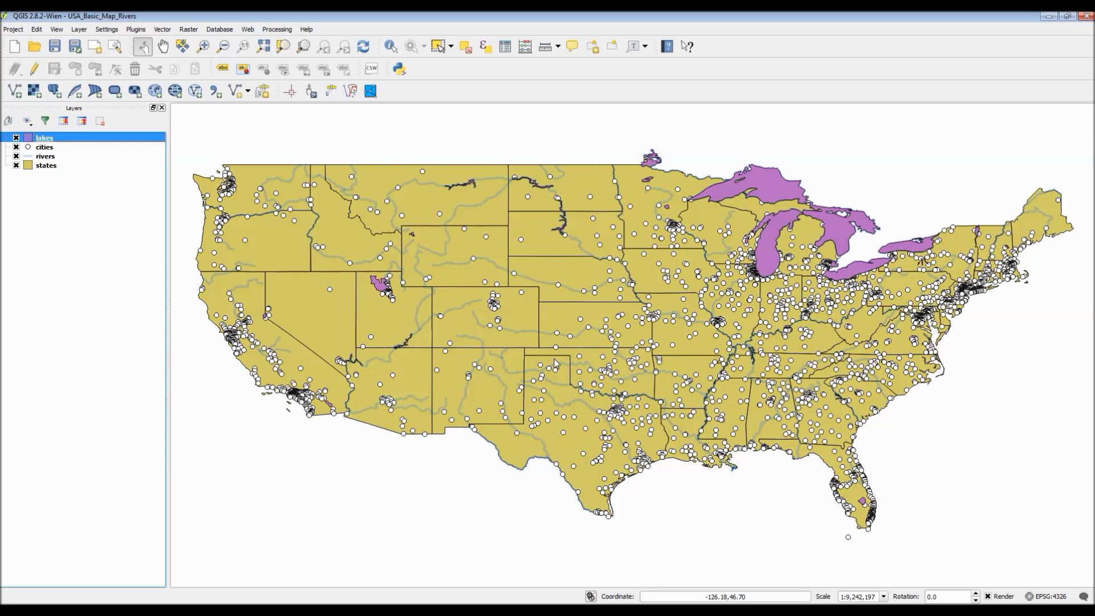
- Style the lakes layer with the blue 'water' fill symbol
double_click(29, 142)
click(661, 267)
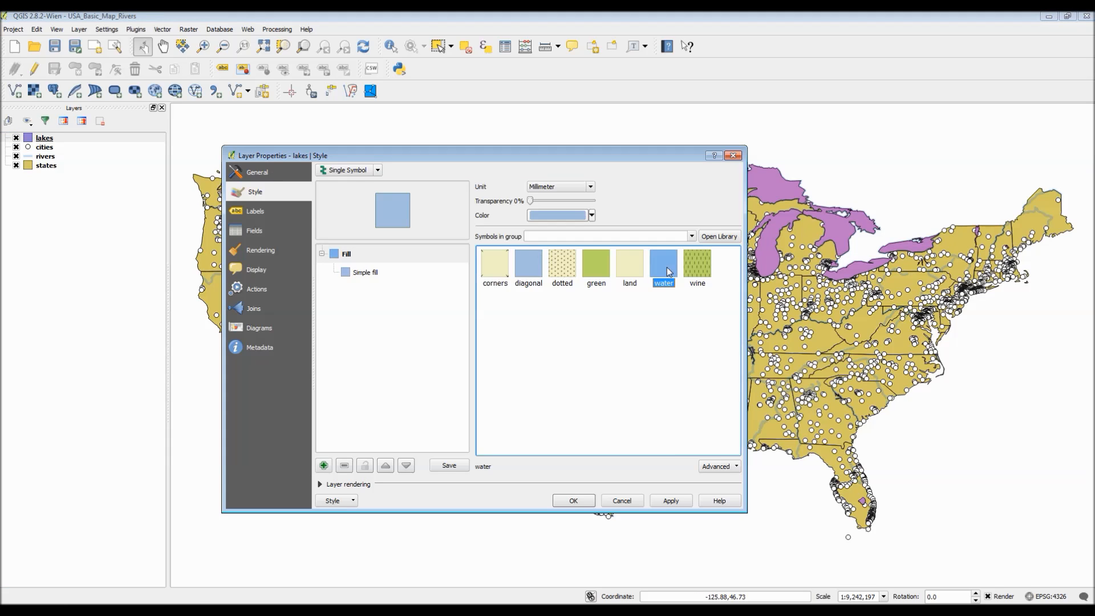
click(673, 502)
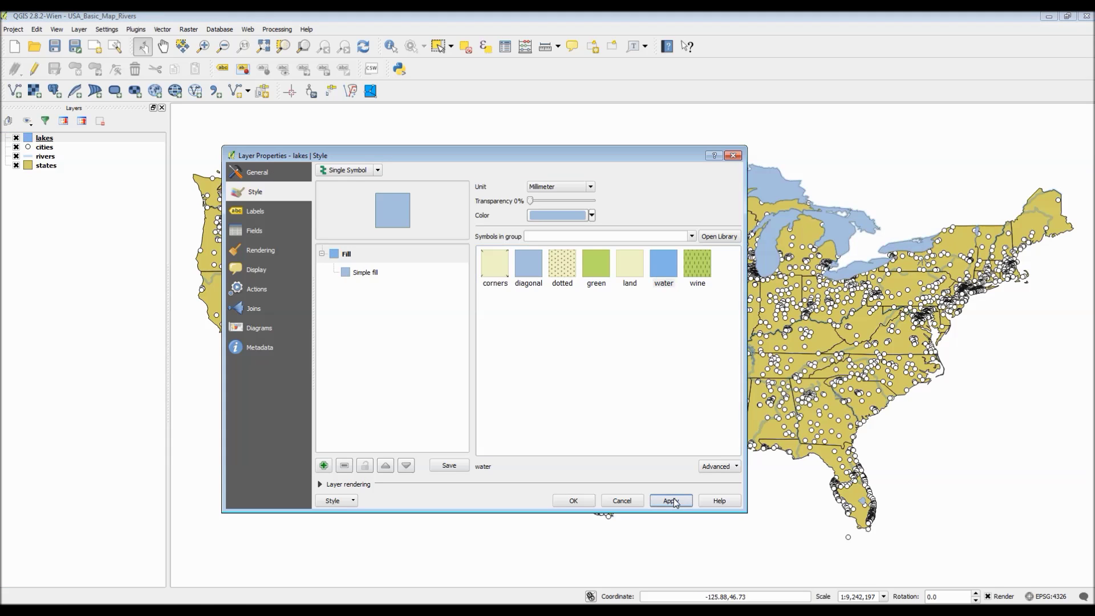
click(573, 501)
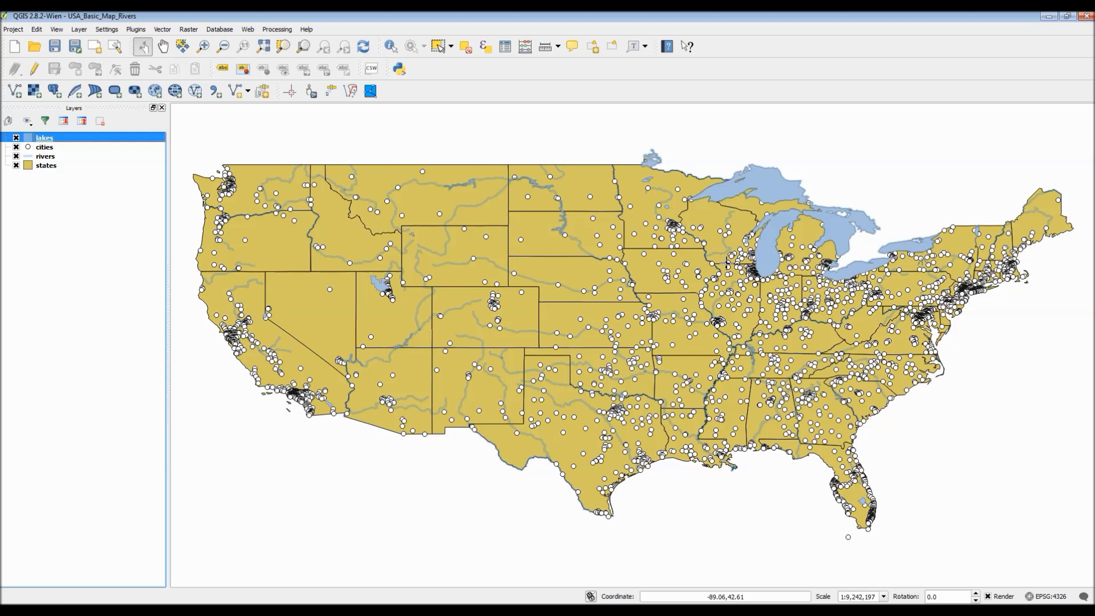
right_click(36, 169)
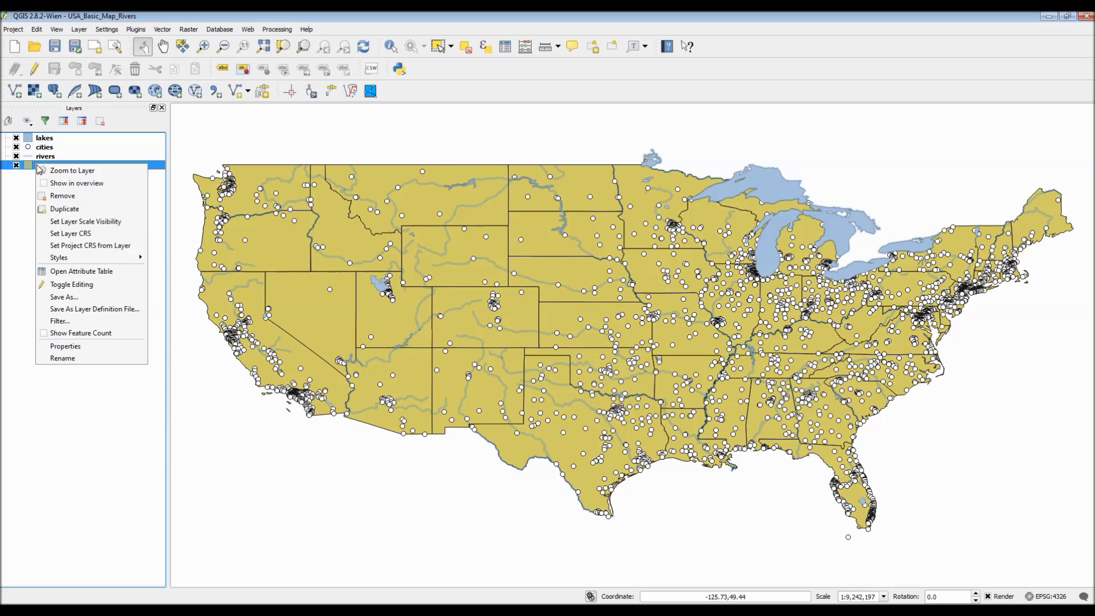
- Set the states layer to Graduated rendering on POP90_SQMI with the OrRd colour ramp
click(83, 346)
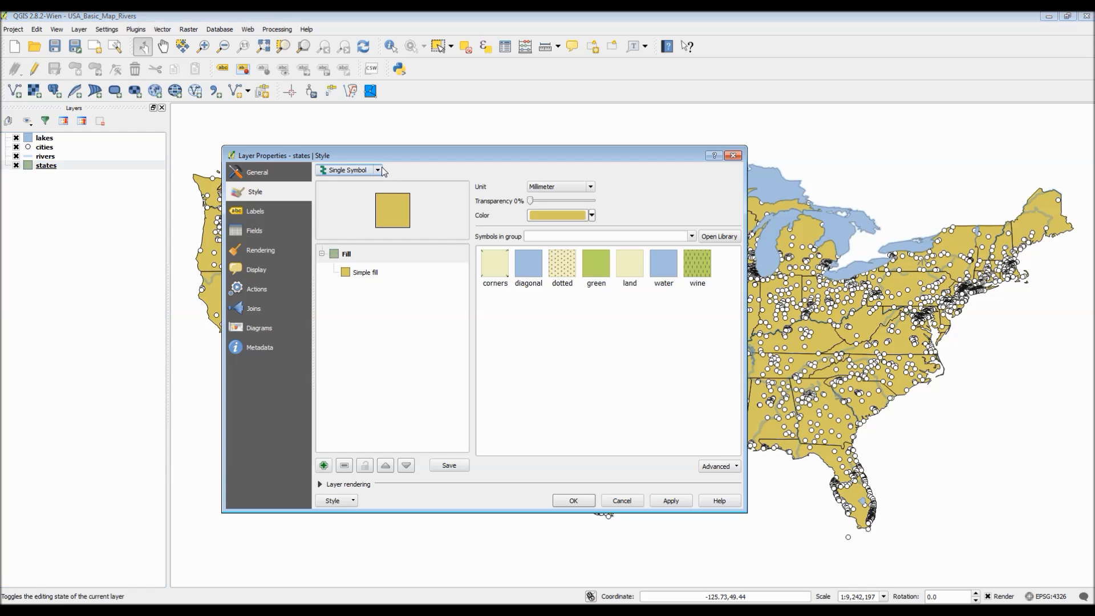
click(376, 170)
click(343, 218)
click(432, 188)
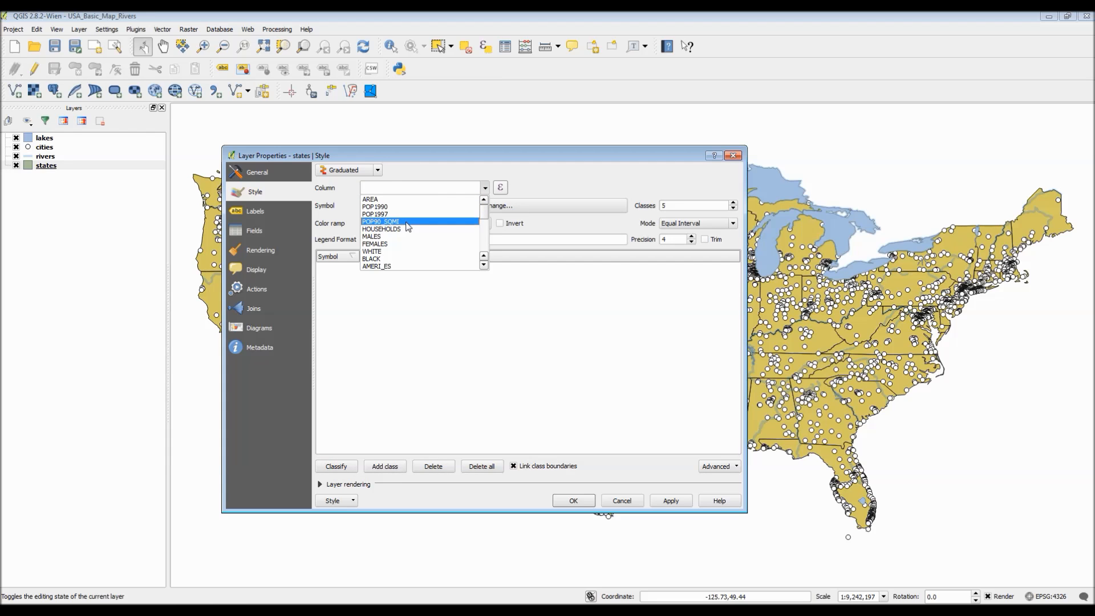
click(407, 222)
click(461, 225)
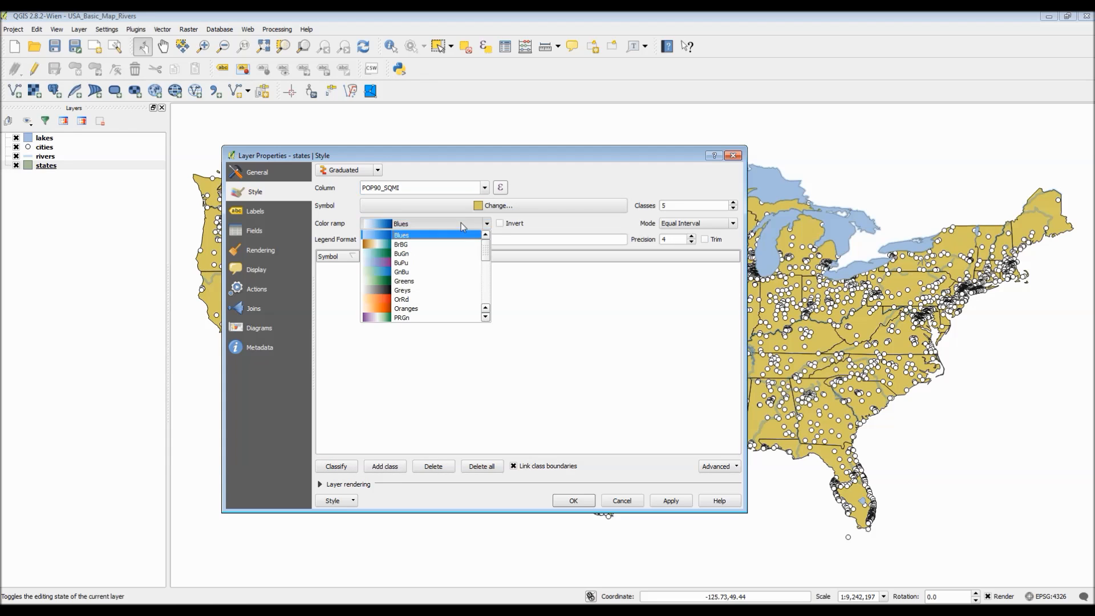
click(458, 300)
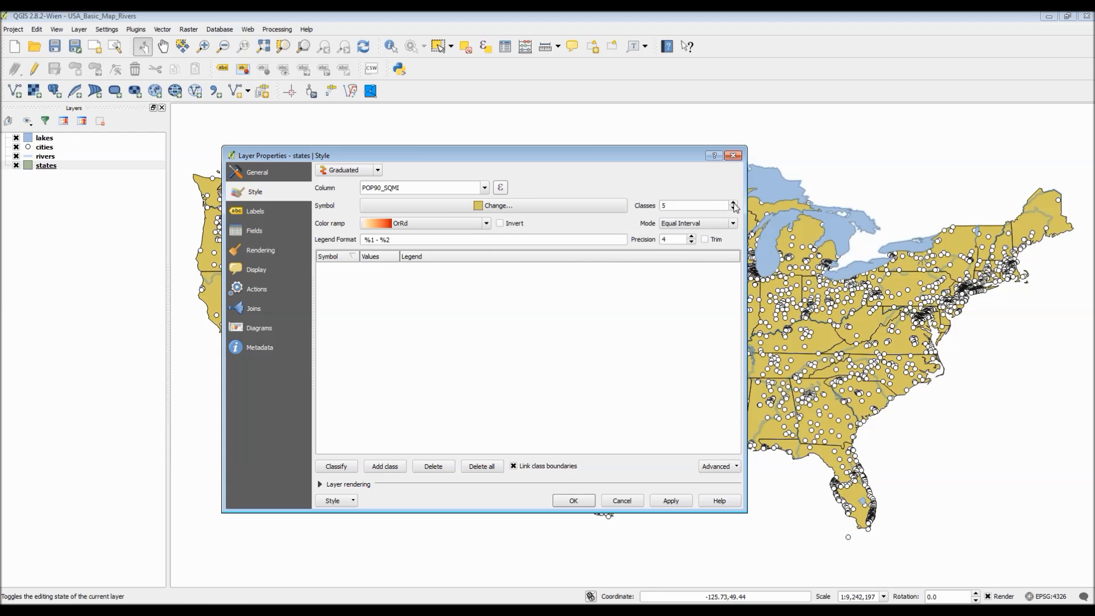
- Use 6 classes in Natural Breaks (Jenks) mode and apply the graduated colours
click(734, 206)
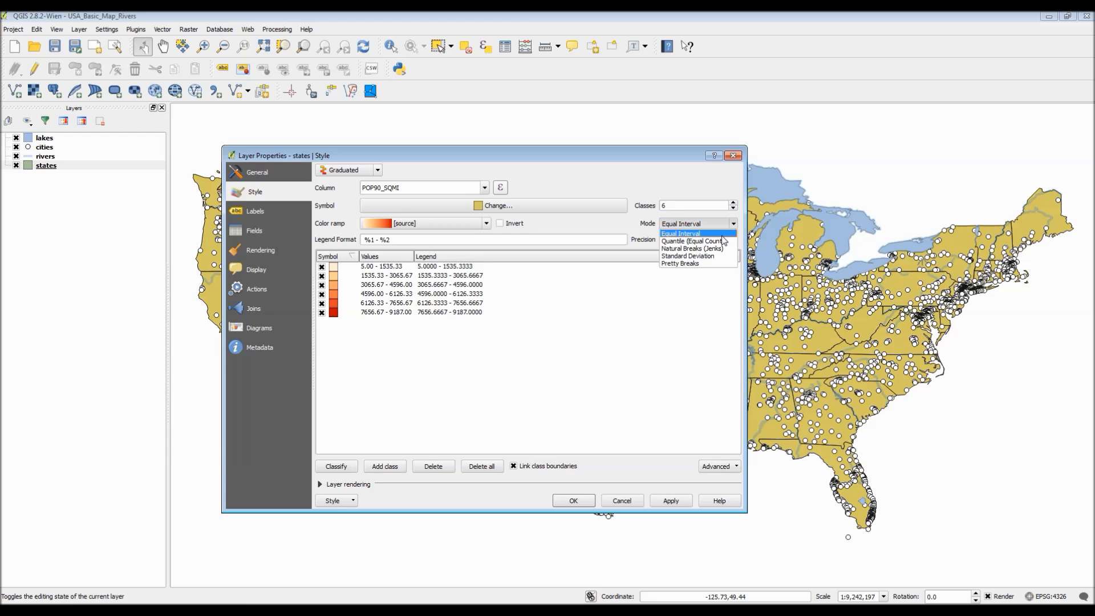
click(718, 250)
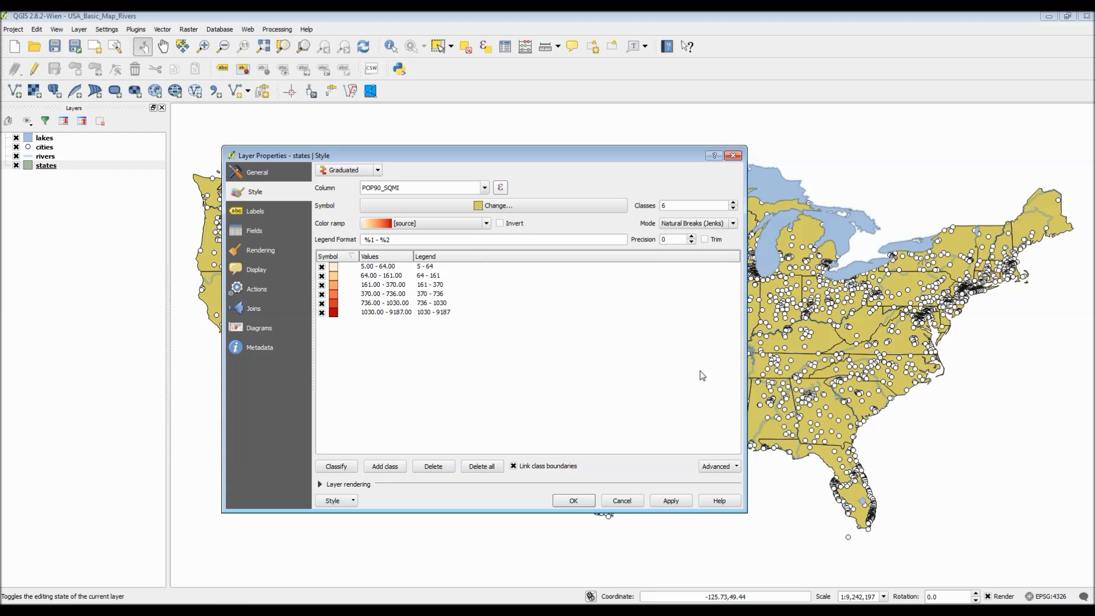
click(680, 505)
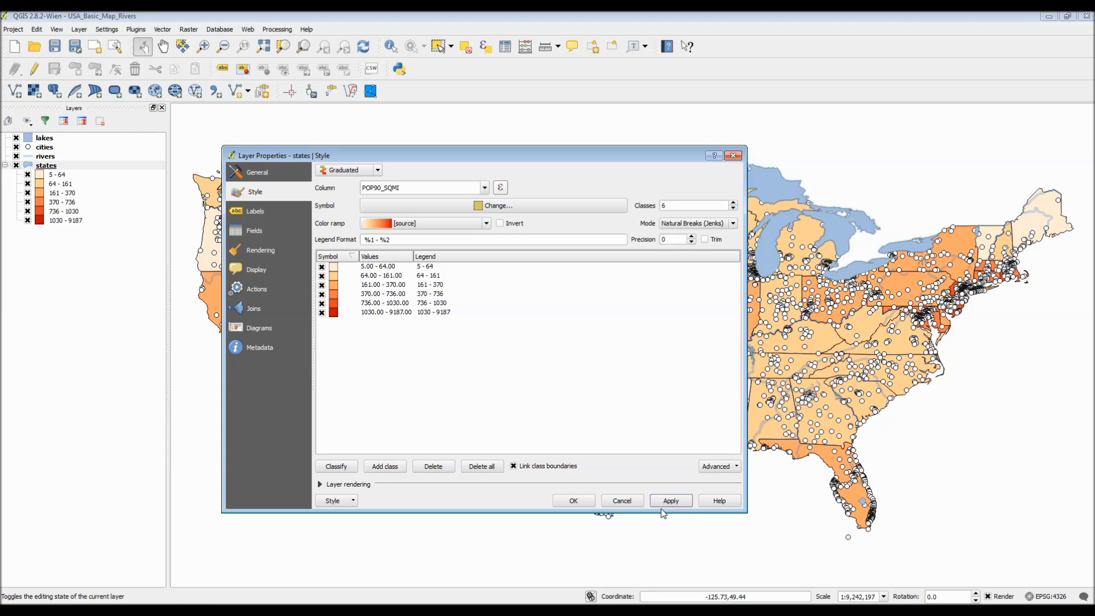
click(589, 504)
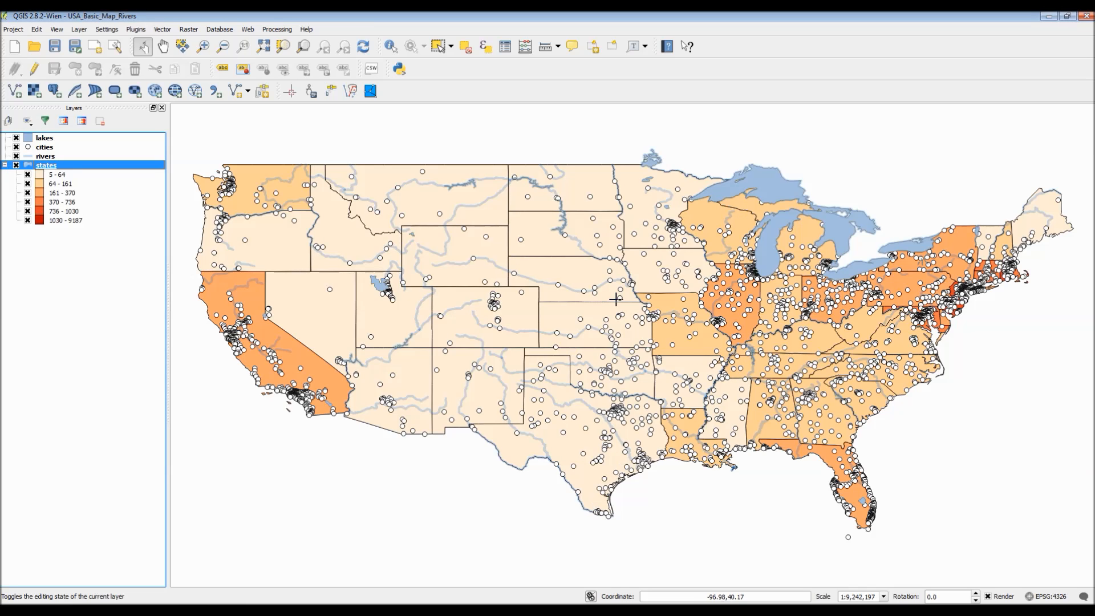
drag(852, 273, 452, 269)
scroll(513, 282, up, 1)
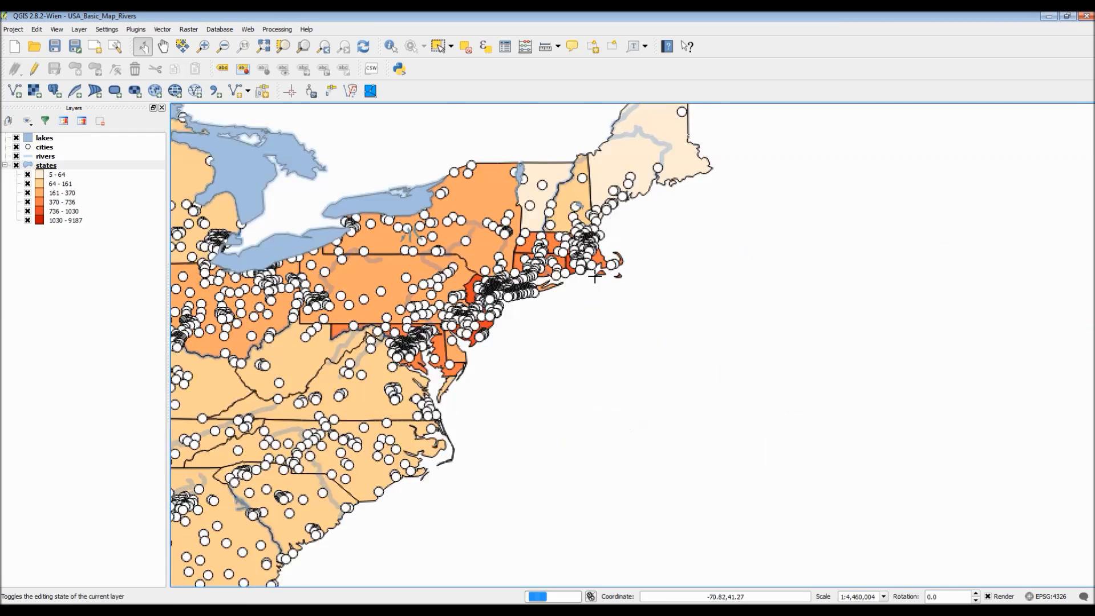
scroll(557, 281, up, 1)
scroll(475, 282, up, 1)
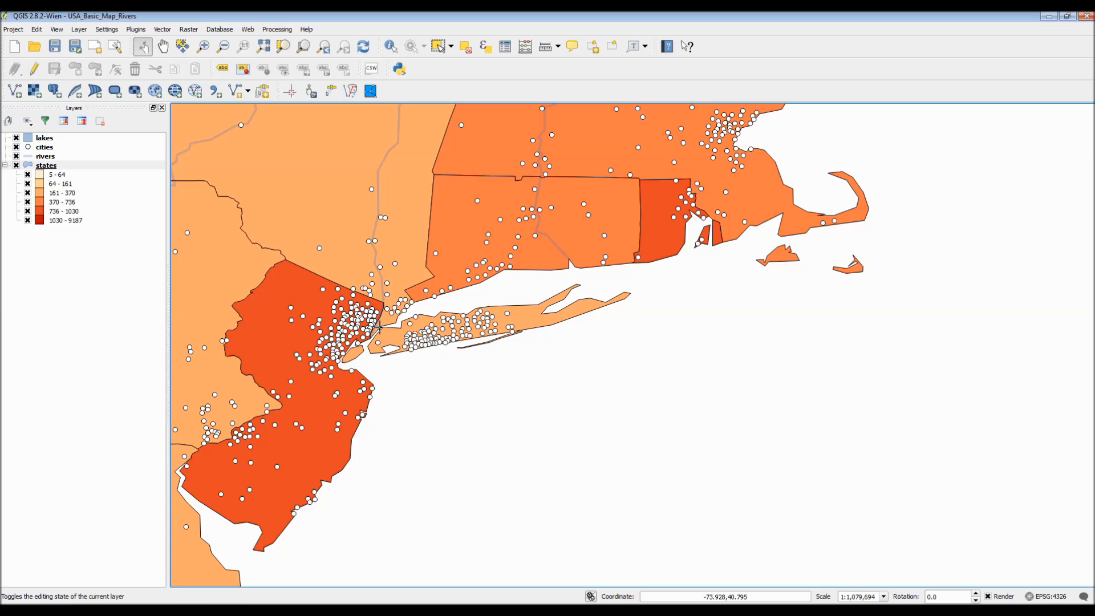
scroll(379, 327, down, 1)
scroll(379, 327, down, 1)
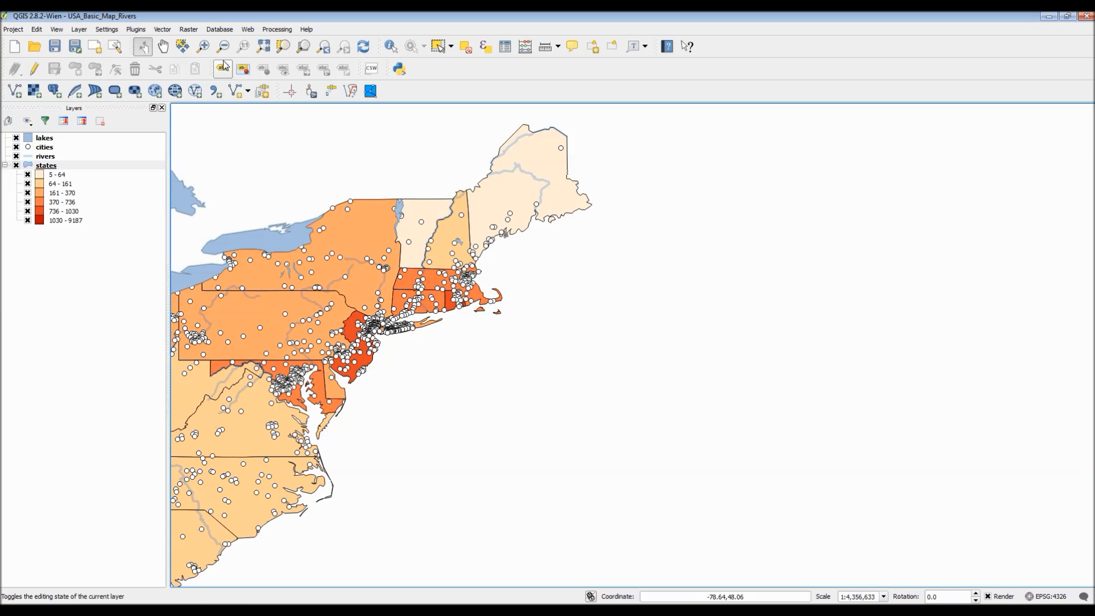
click(263, 45)
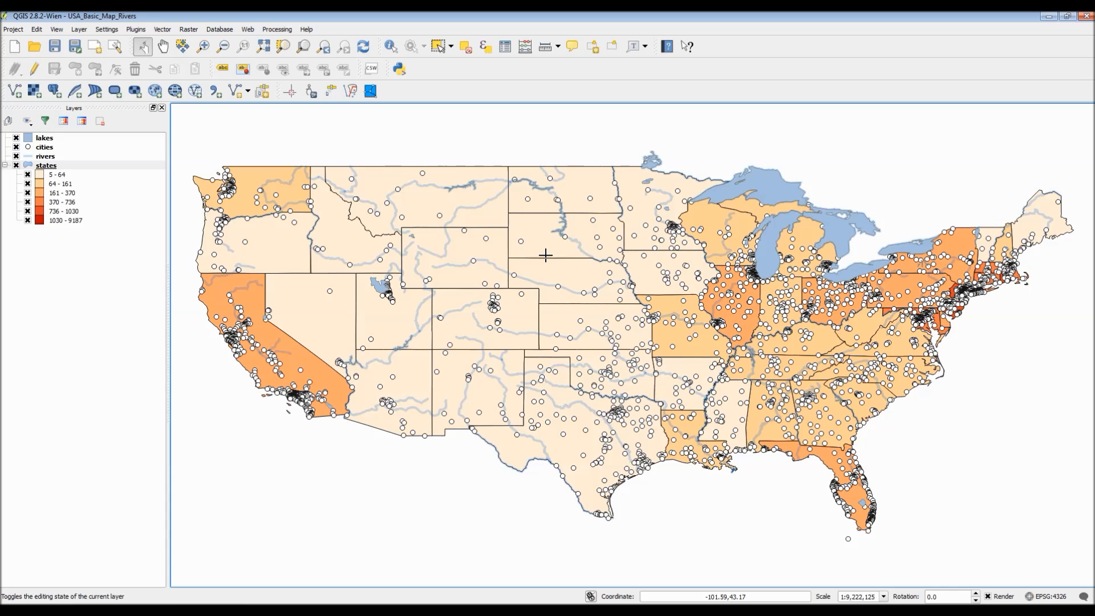
- Save the project as USA_Complex_Map_Features.qgs in the USA_data folder
click(15, 30)
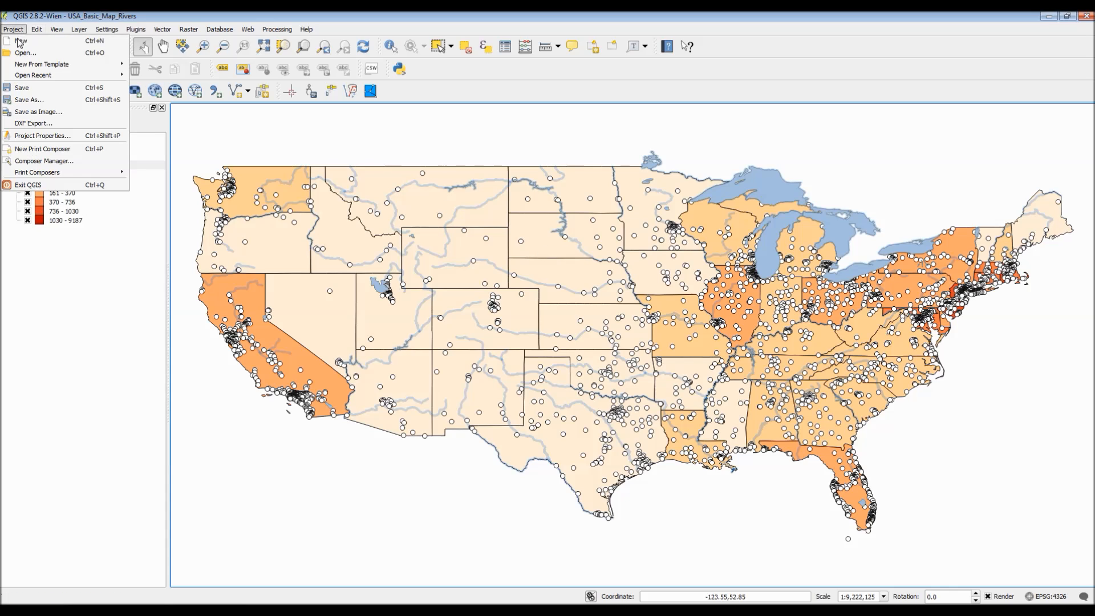
click(30, 100)
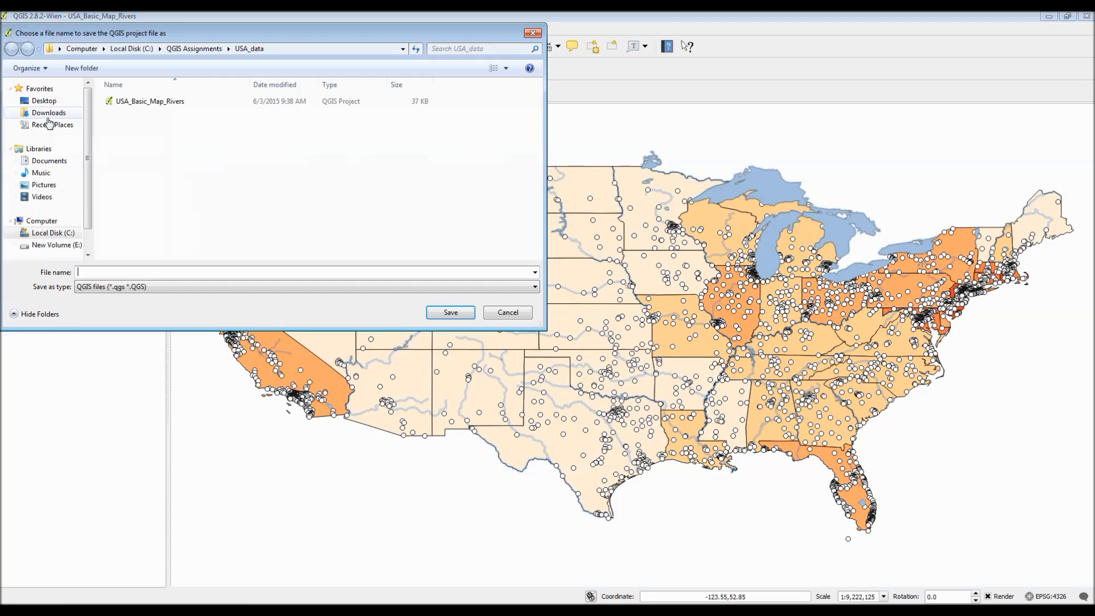
text(USA_)
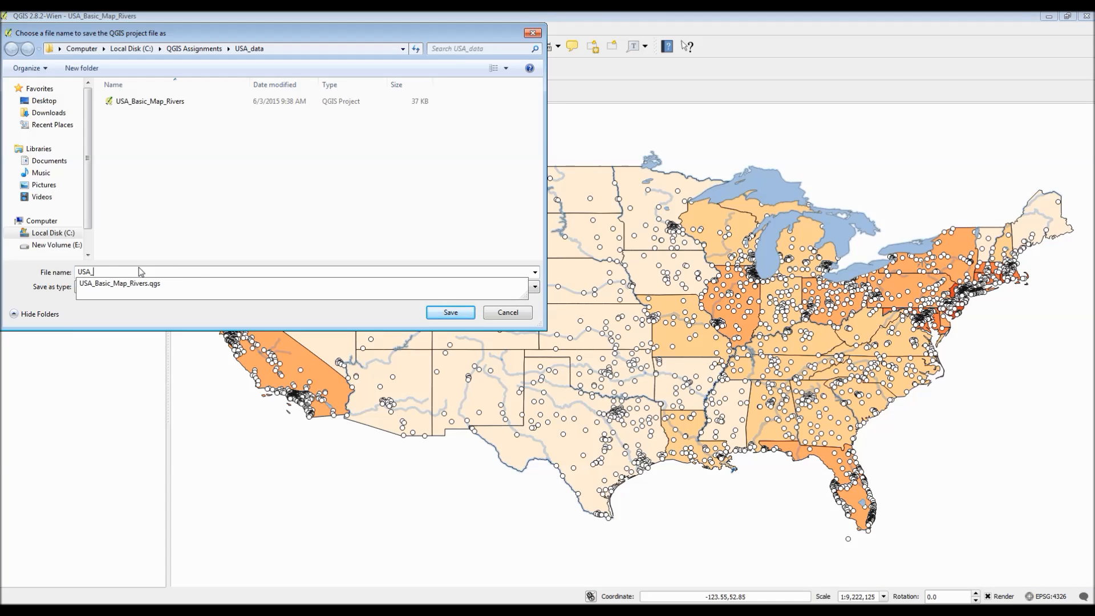
text(C)
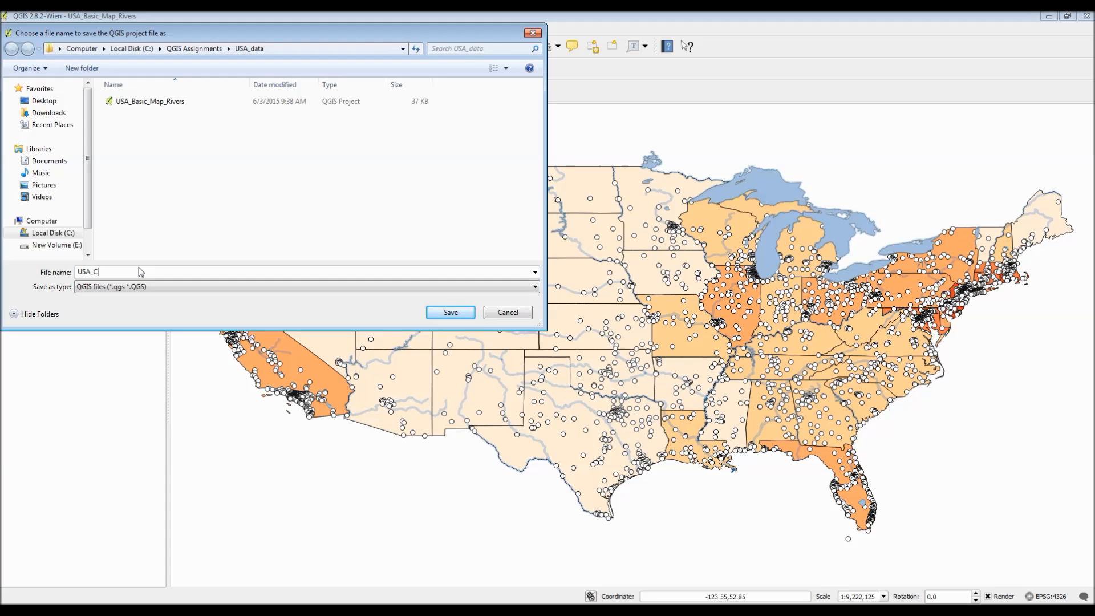
text(omplex_)
text(Map)
text(_Feat)
text(ures)
click(462, 314)
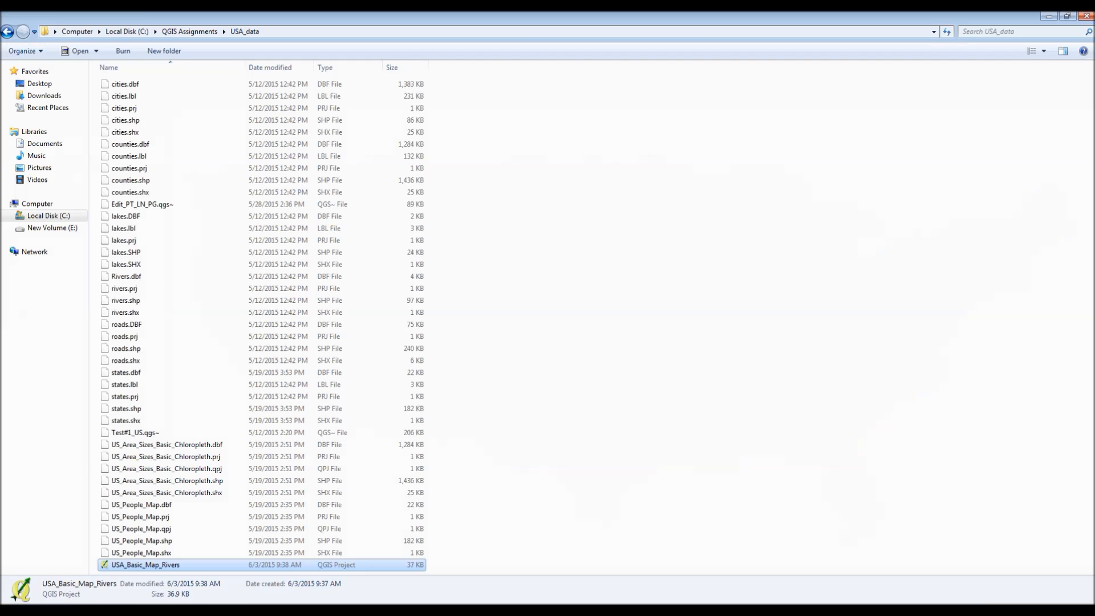
click(547, 421)
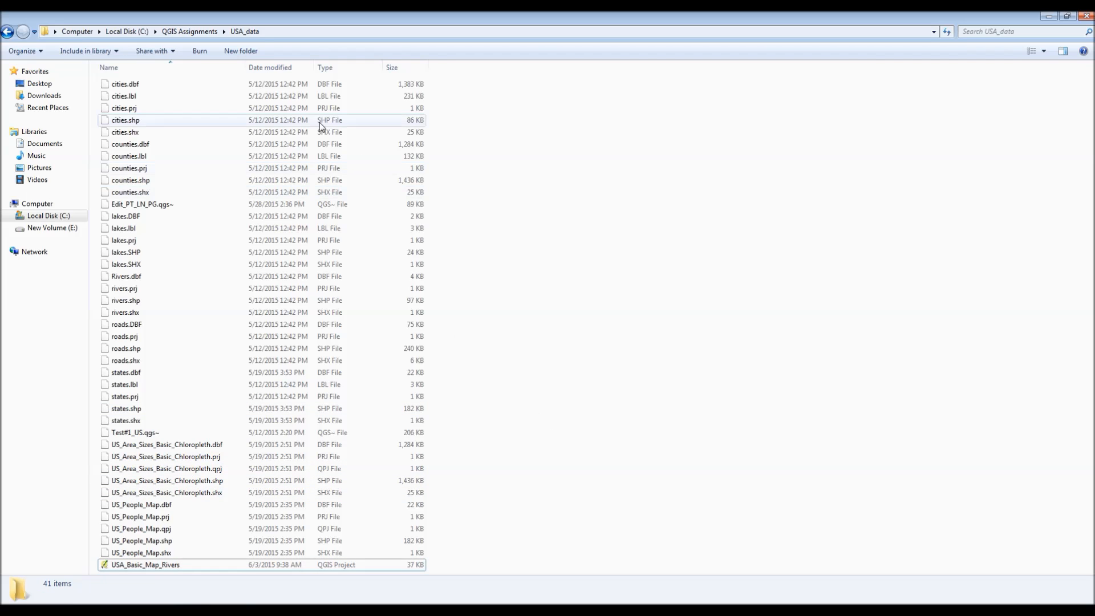
click(232, 30)
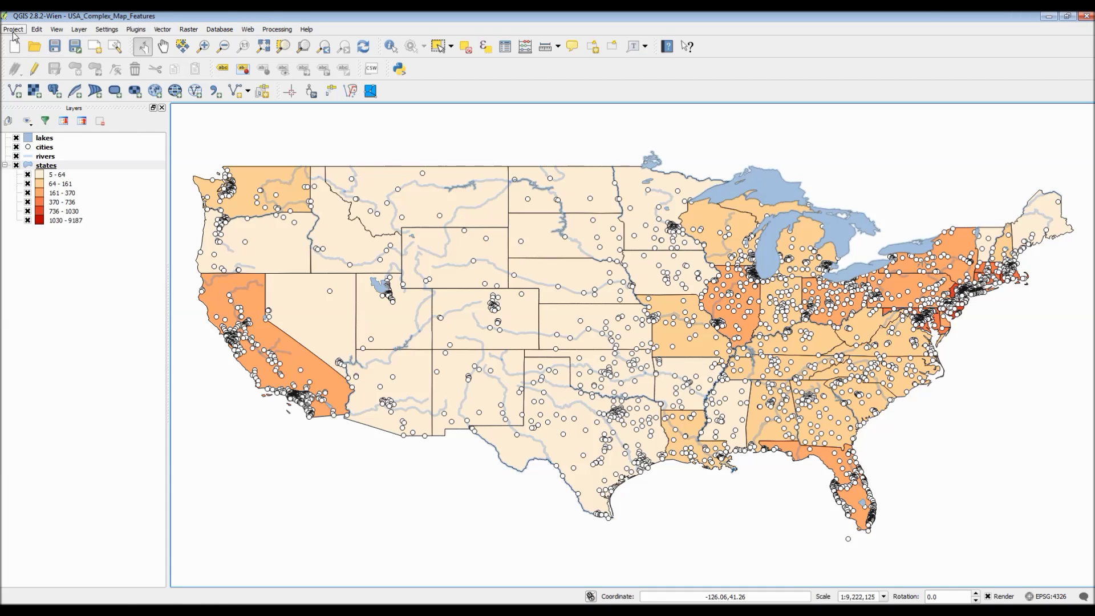
click(14, 34)
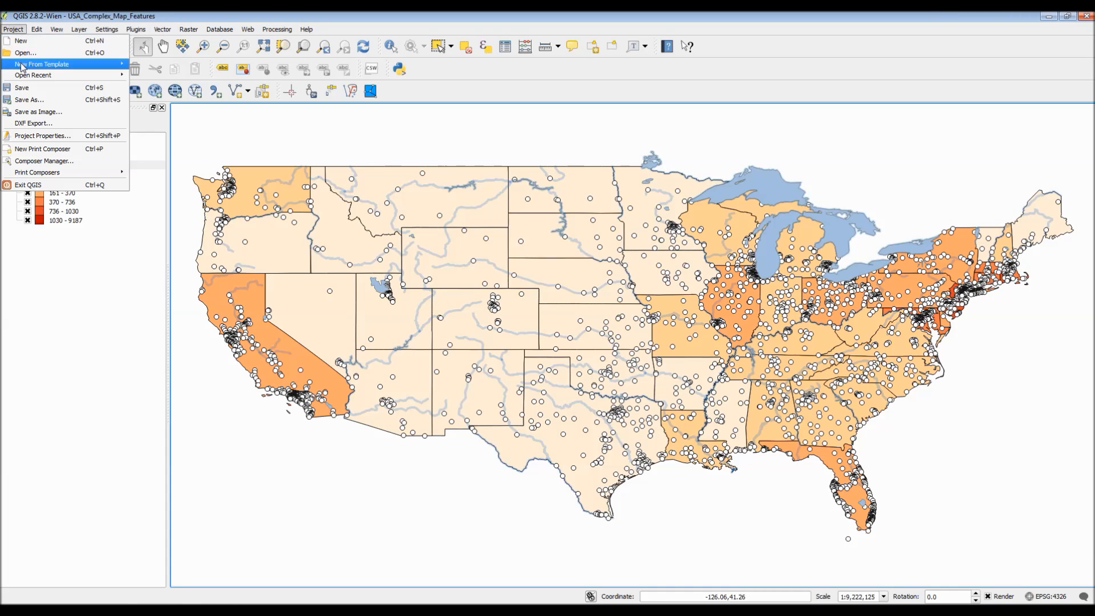
click(47, 100)
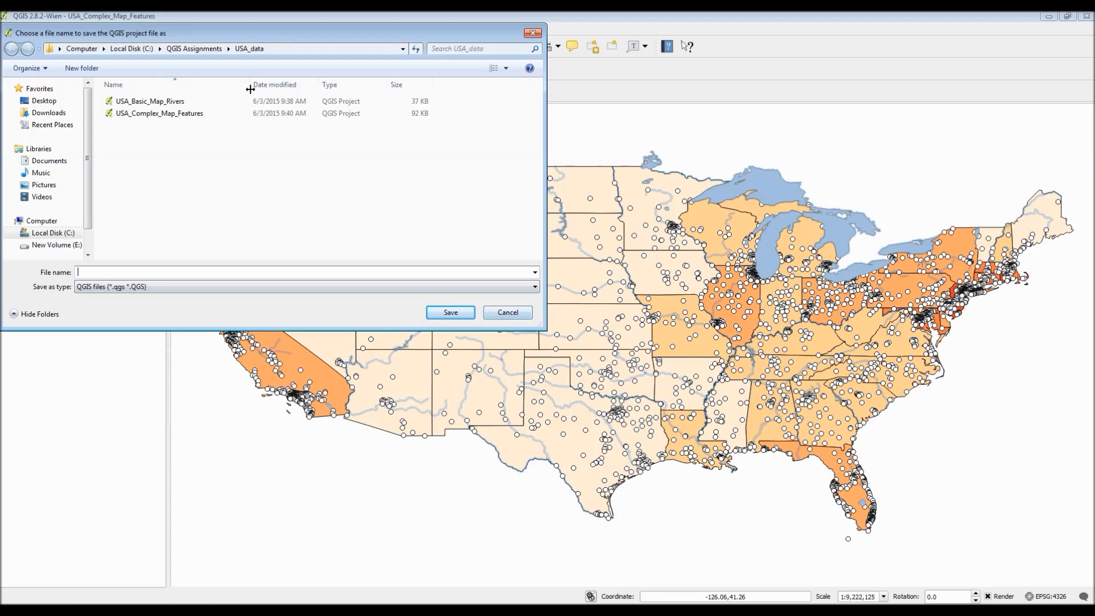
click(490, 314)
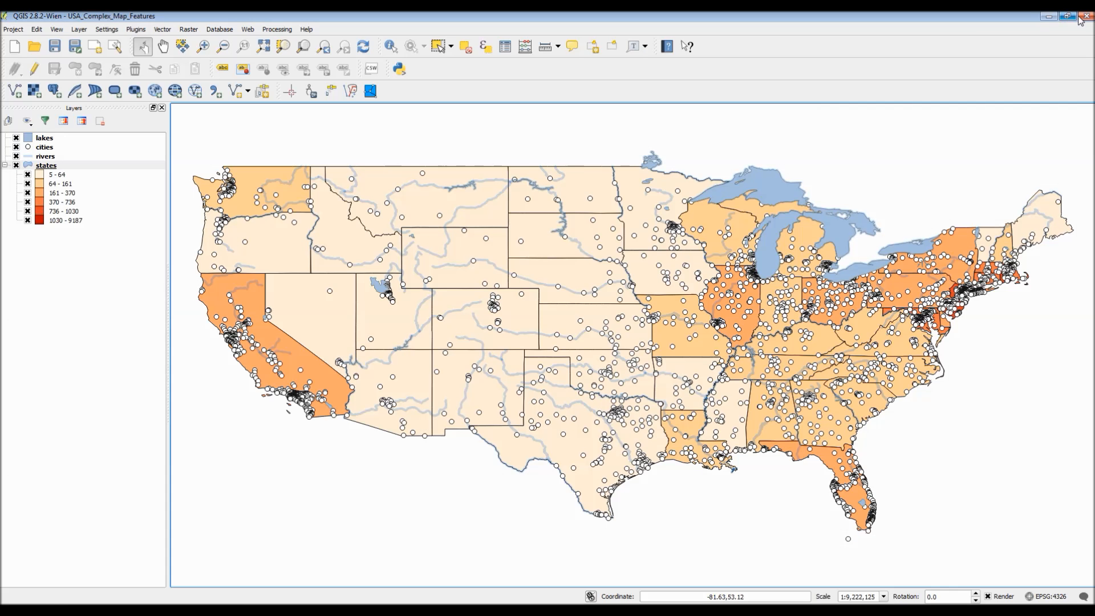
- Close QGIS and relaunch QGIS Desktop 2.8.2 from the Start menu with an empty project
click(1080, 17)
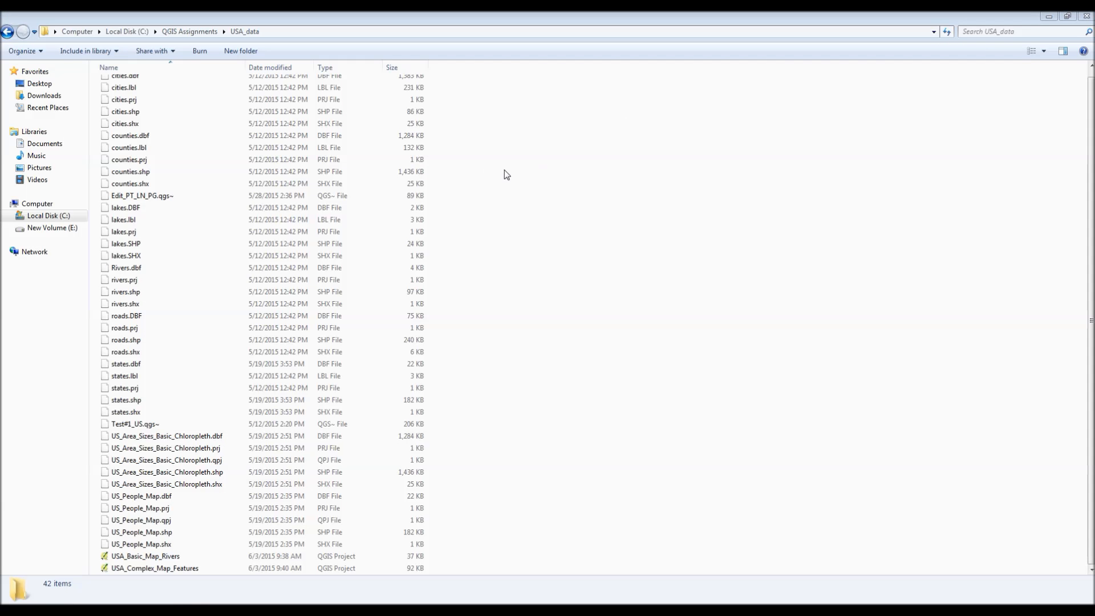
click(13, 603)
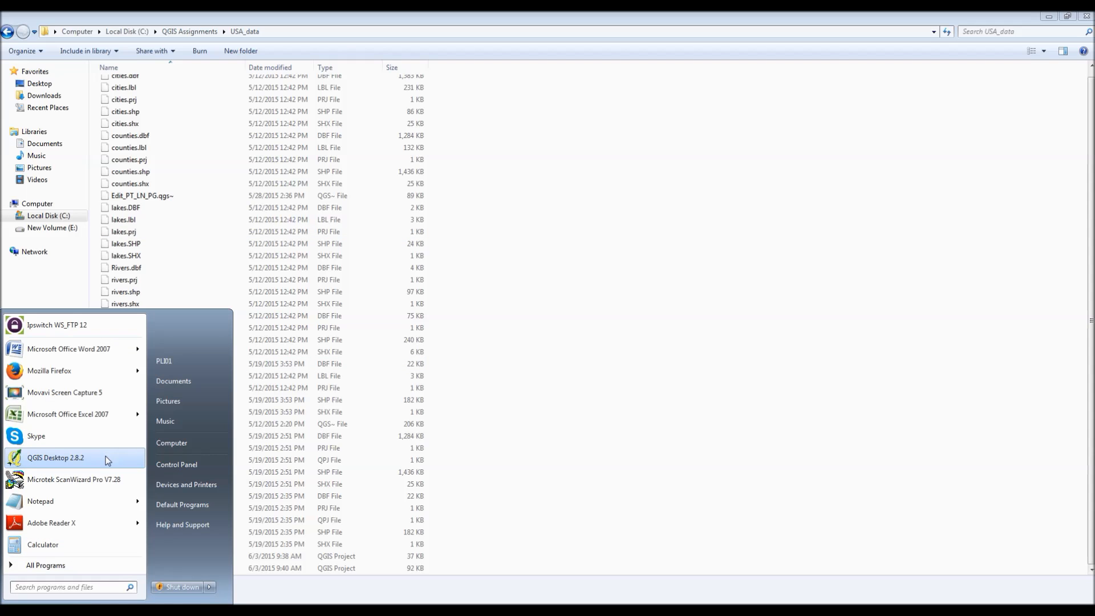
click(61, 458)
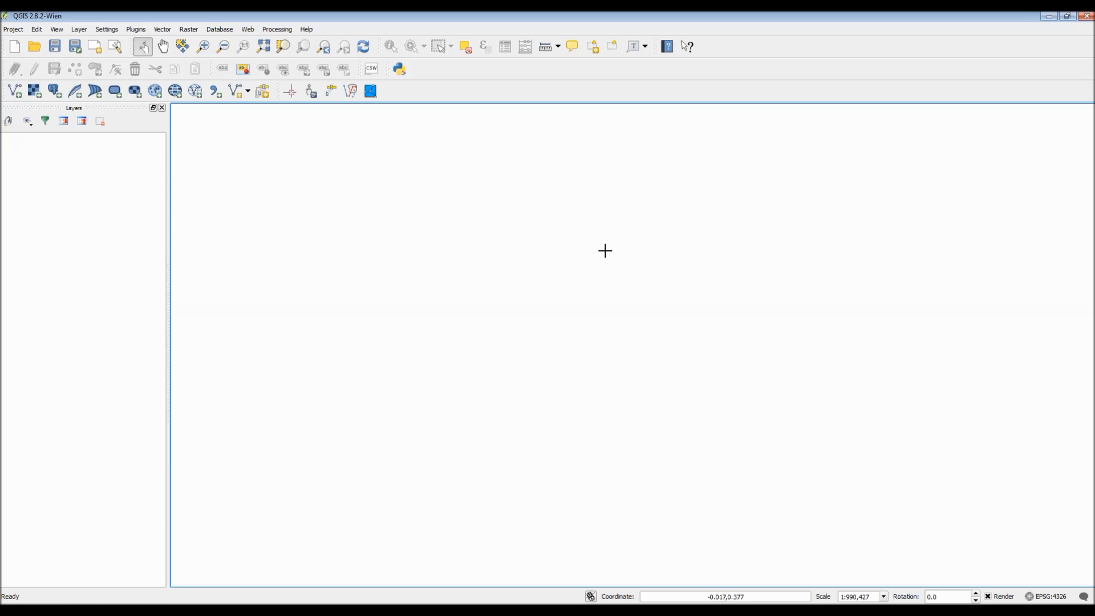
- Reopen the USA_Complex_Map_Features project from the USA_data folder
click(14, 29)
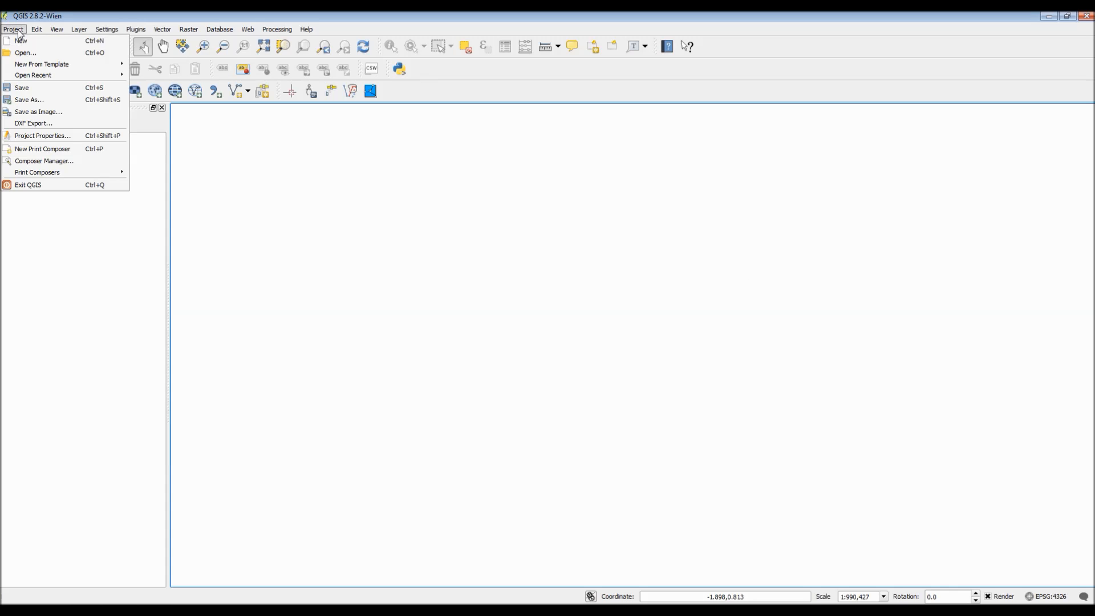
click(43, 55)
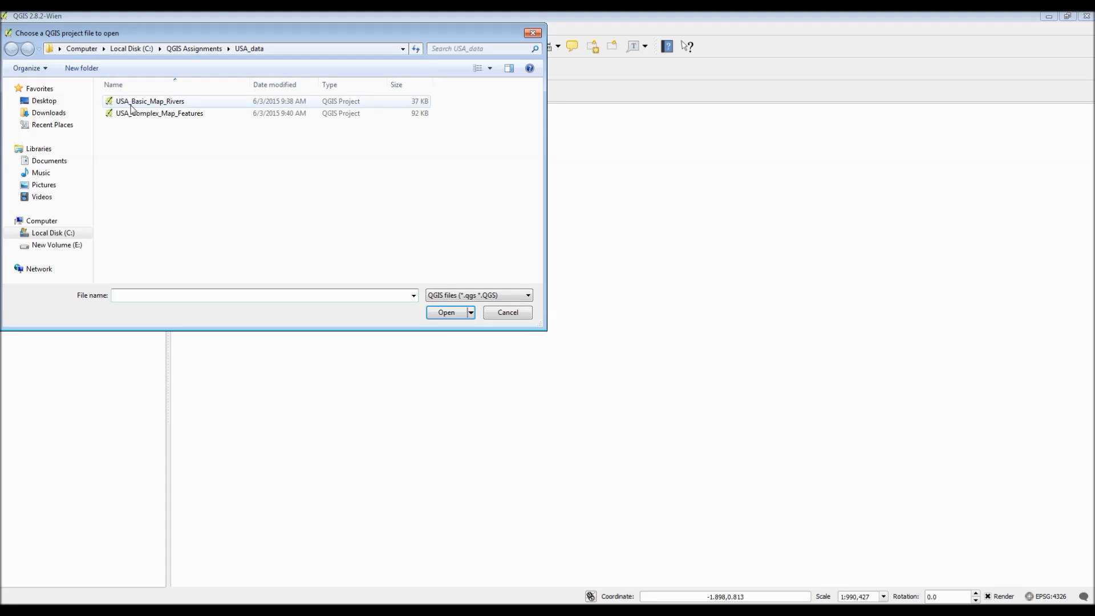
double_click(208, 117)
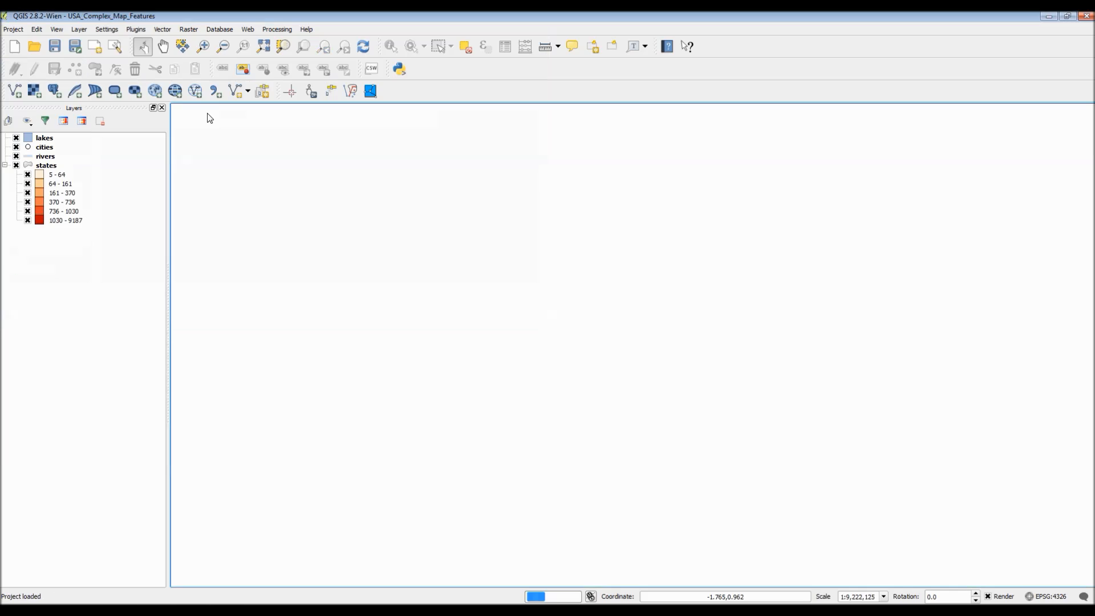